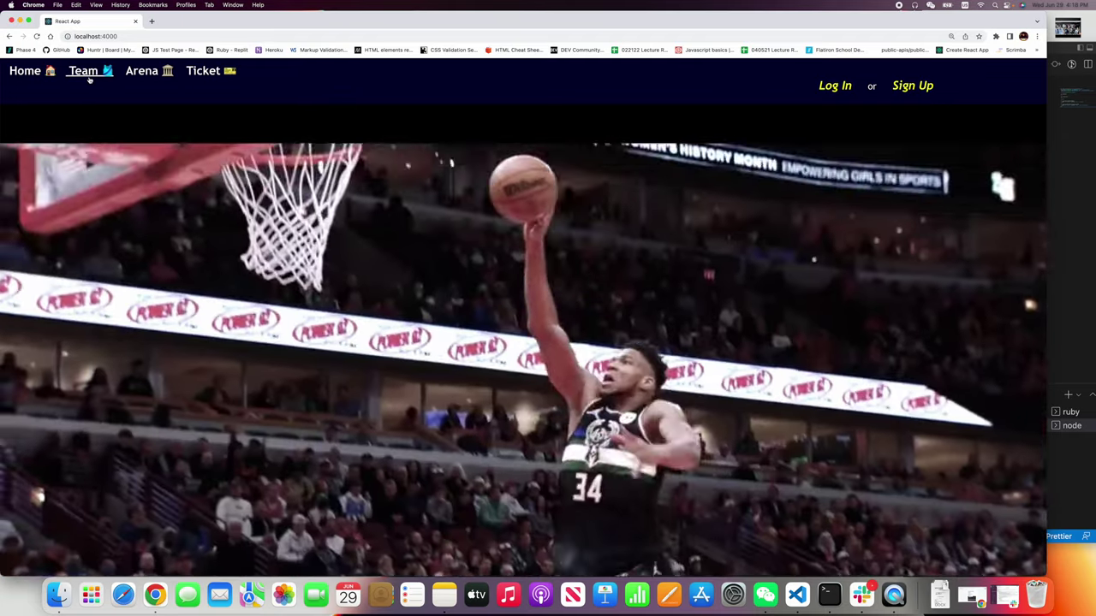
Browse the Teams page and open the Golden State Warriors team details.
left_click(91, 75)
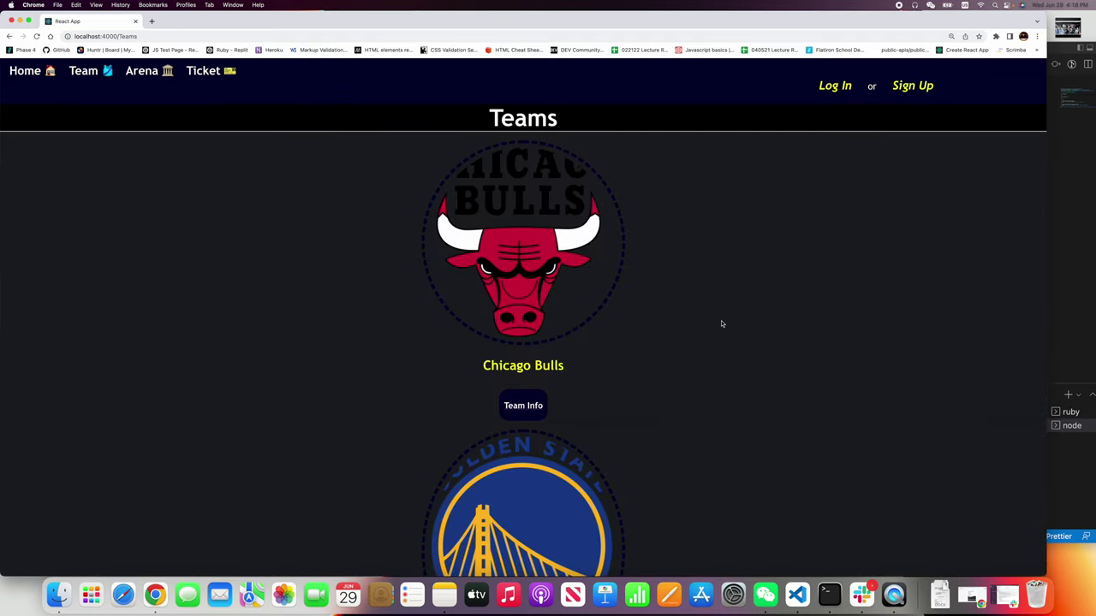
scroll(748, 378, "down", 10)
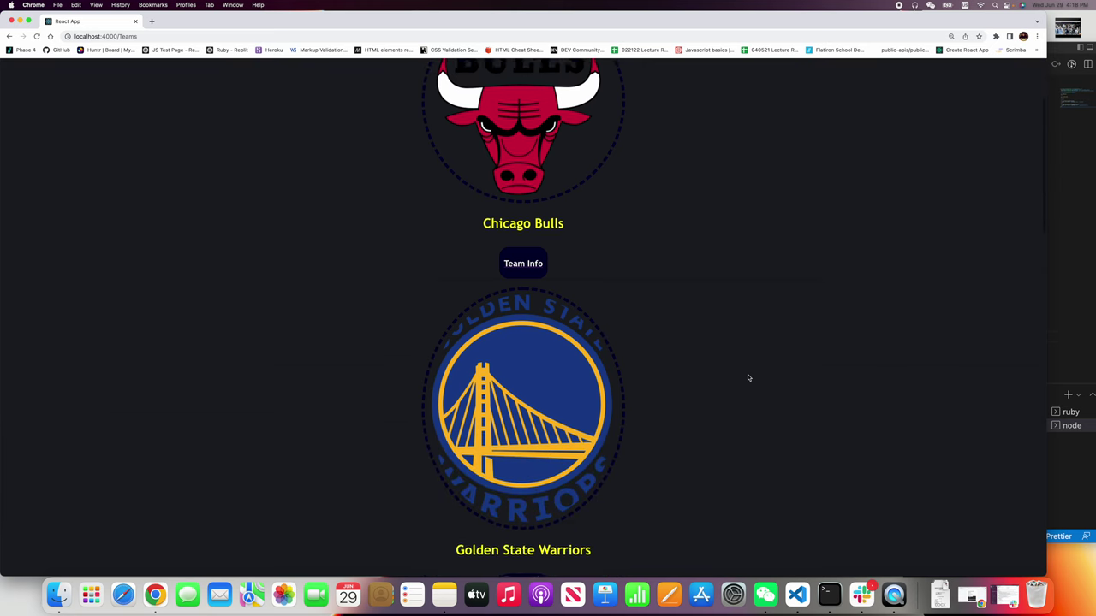
scroll(747, 377, "down", 8)
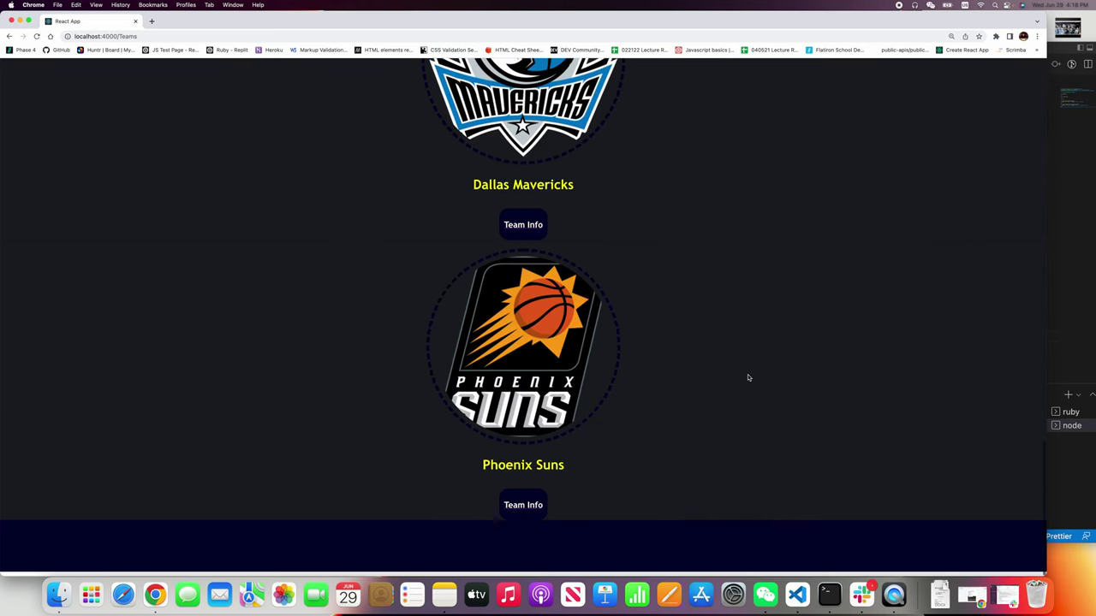
scroll(748, 378, "up", 8)
scroll(748, 377, "up", 7)
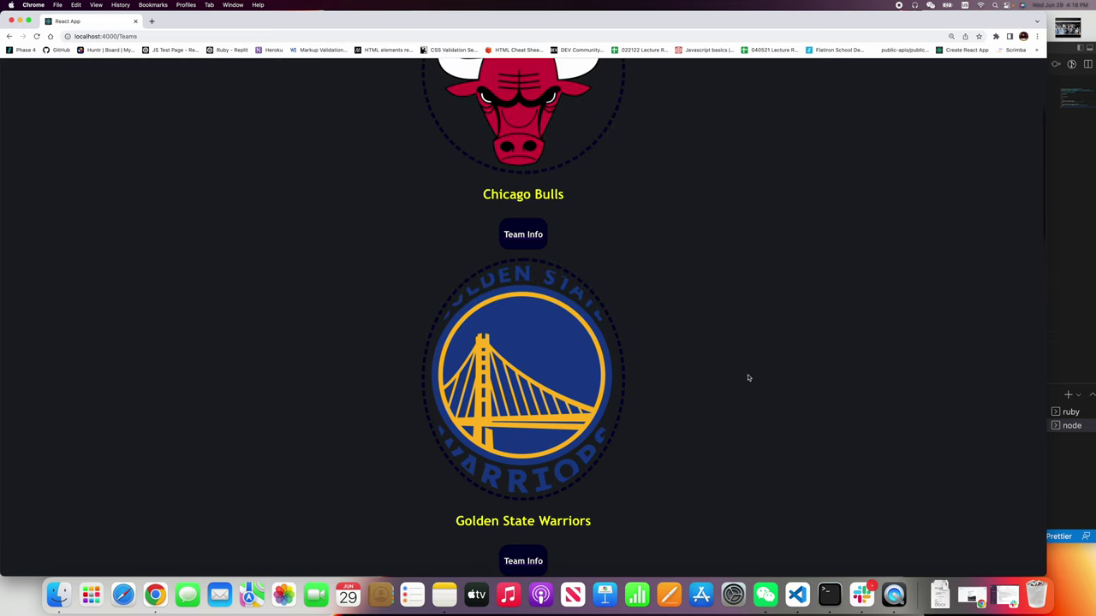
scroll(729, 487, "down", 1)
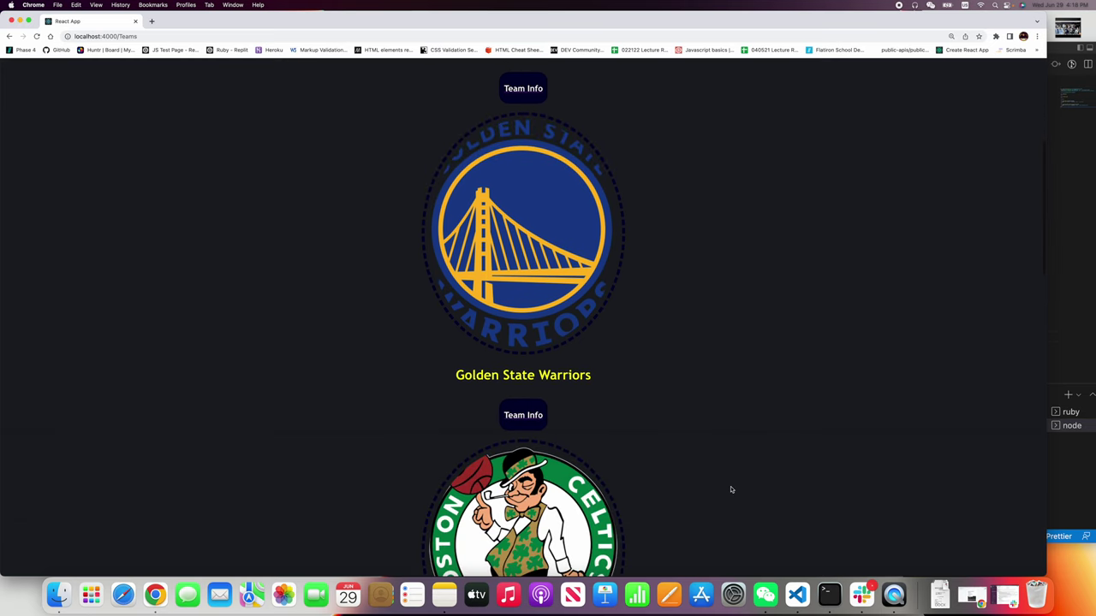
left_click(531, 424)
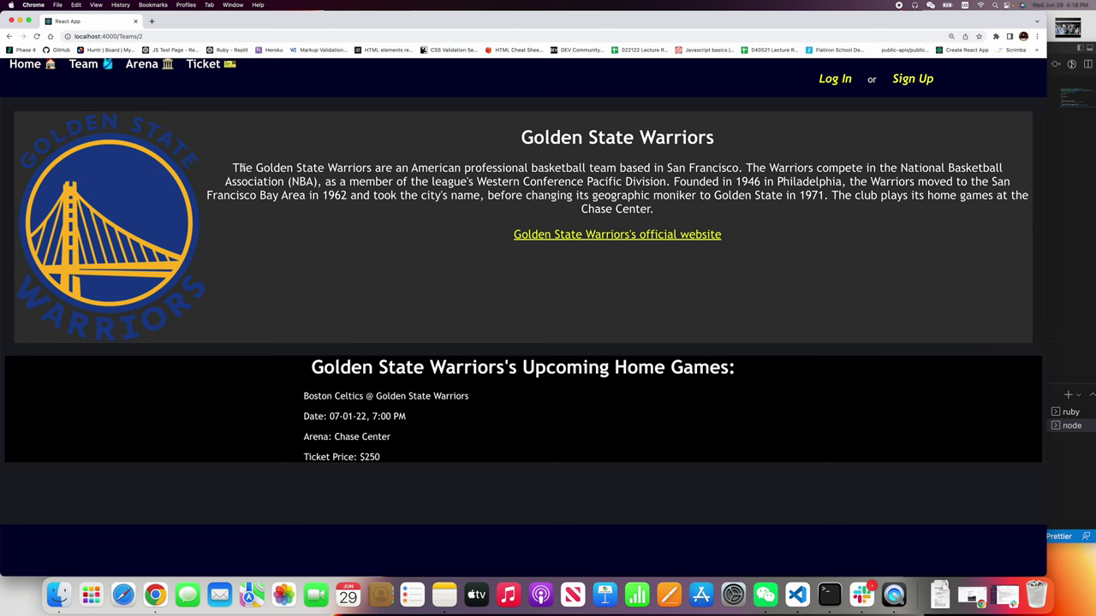
Highlight the Warriors description, the upcoming home games heading and the game date in turn.
left_click_drag(233, 167, 537, 174)
left_click(543, 177)
left_click_drag(311, 367, 558, 375)
left_click(599, 409)
left_click_drag(302, 422, 452, 420)
left_click(435, 443)
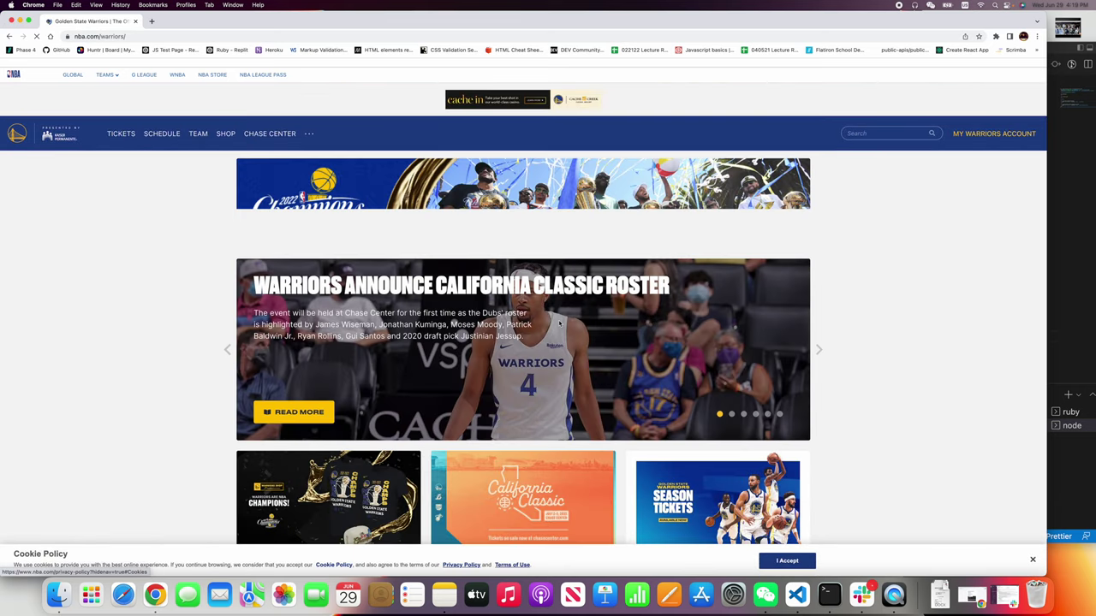
scroll(651, 334, "down", 3)
scroll(738, 340, "up", 3)
scroll(738, 340, "down", 2)
scroll(738, 340, "up", 2)
left_click(11, 36)
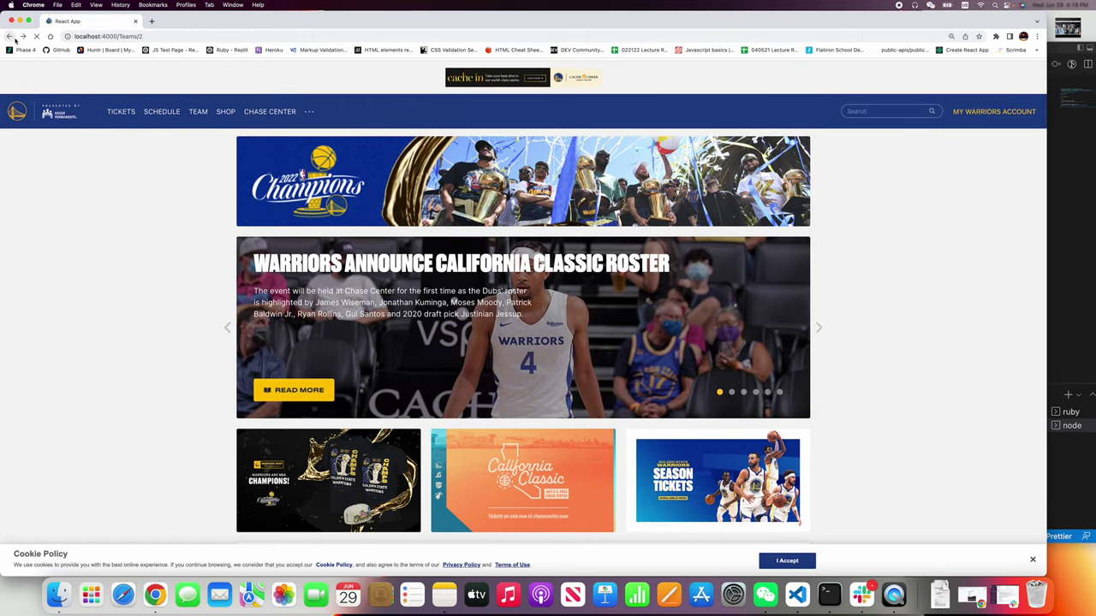
Browse the Arenas page and open the TD Garden arena details.
scroll(129, 81, "up", 1)
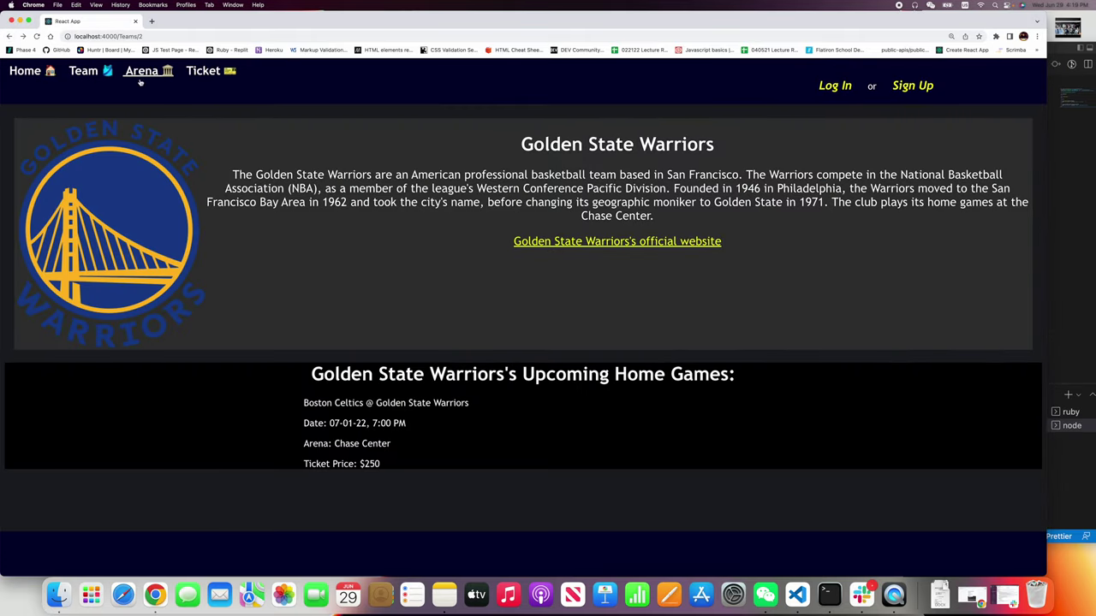
left_click(147, 76)
scroll(557, 421, "down", 1)
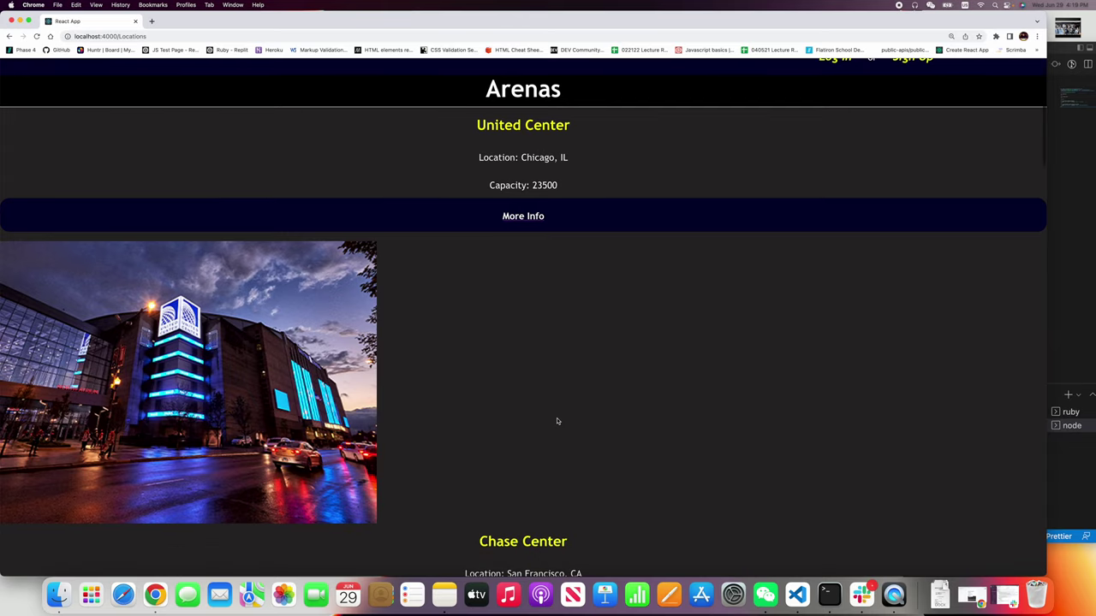
scroll(556, 422, "down", 5)
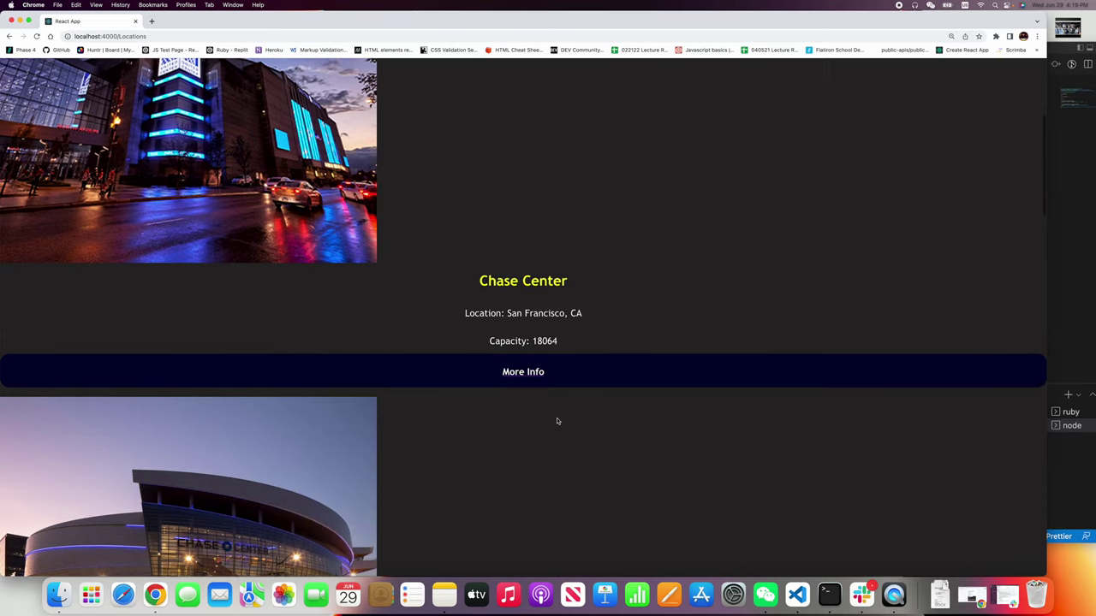
scroll(557, 421, "down", 7)
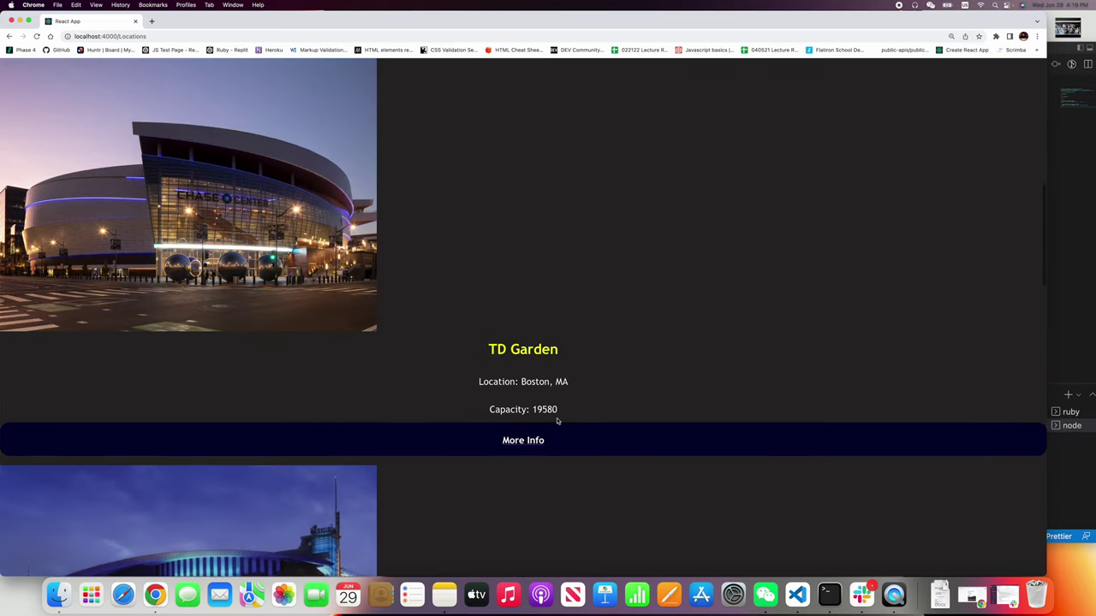
scroll(556, 421, "up", 9)
scroll(557, 420, "down", 20)
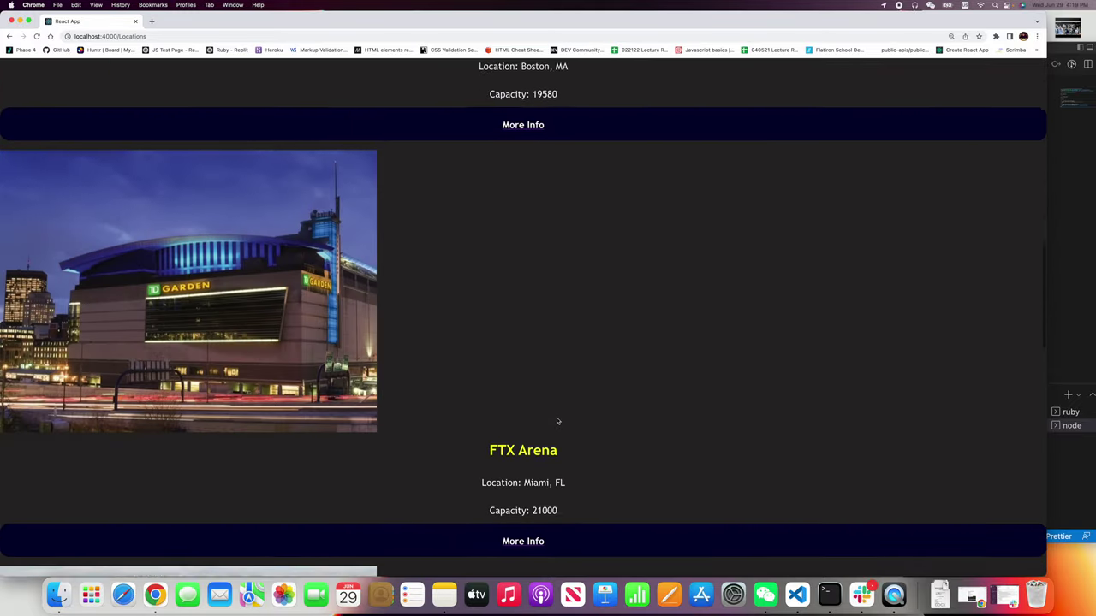
scroll(556, 421, "down", 12)
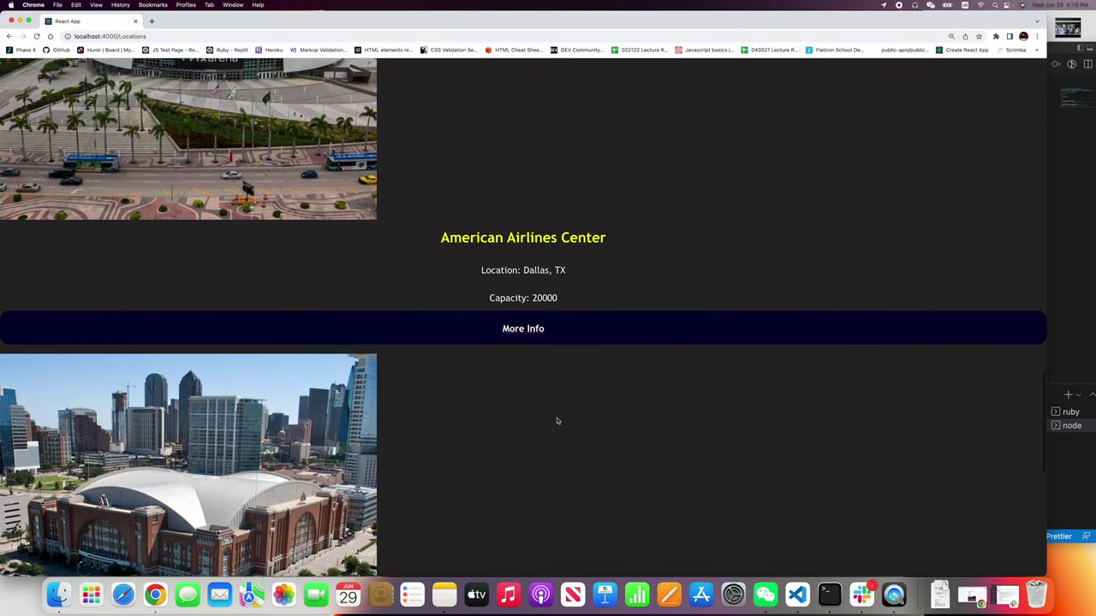
scroll(556, 421, "down", 3)
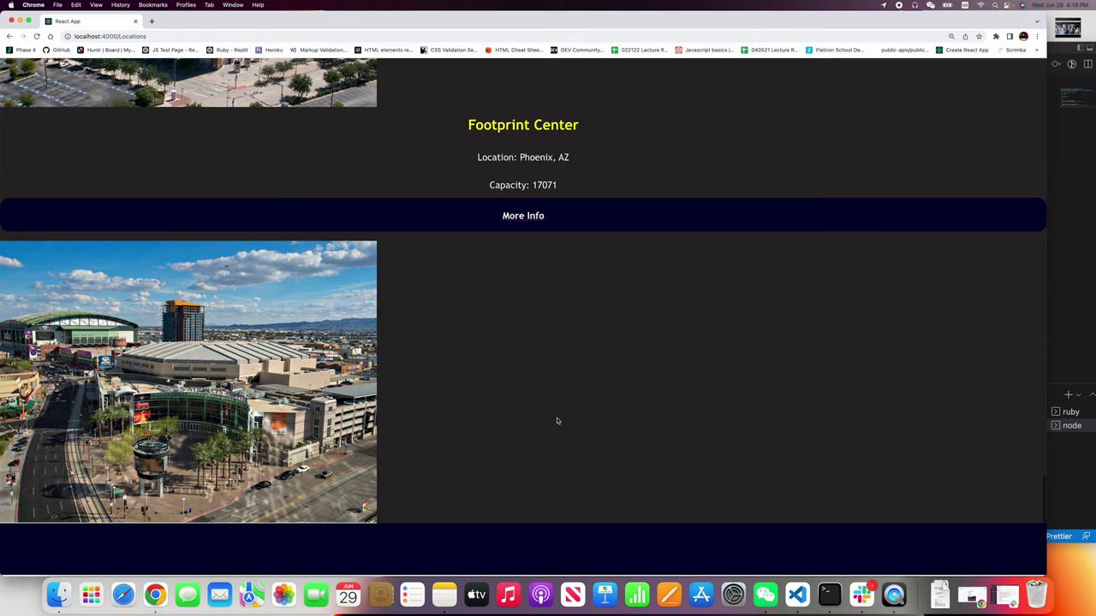
scroll(556, 420, "up", 10)
scroll(557, 421, "up", 10)
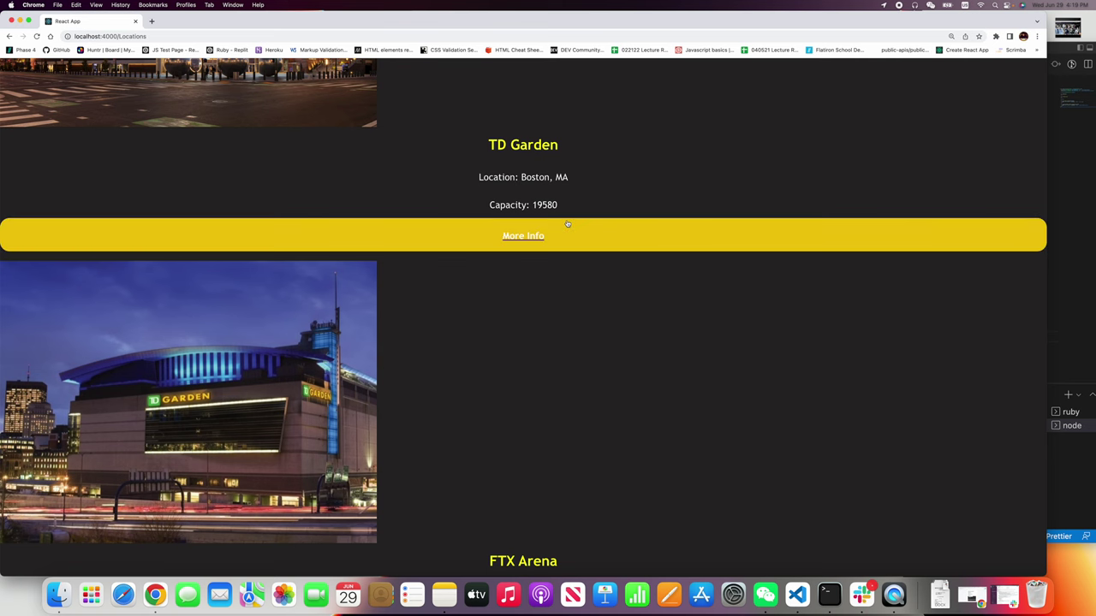
left_click(518, 237)
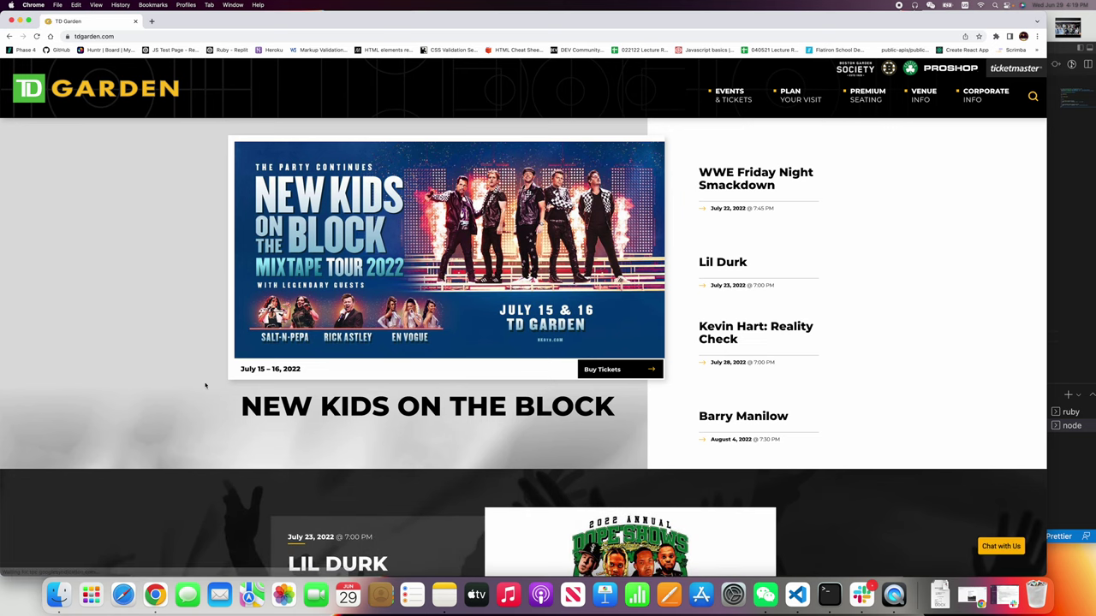
scroll(206, 385, "down", 3)
scroll(205, 386, "up", 3)
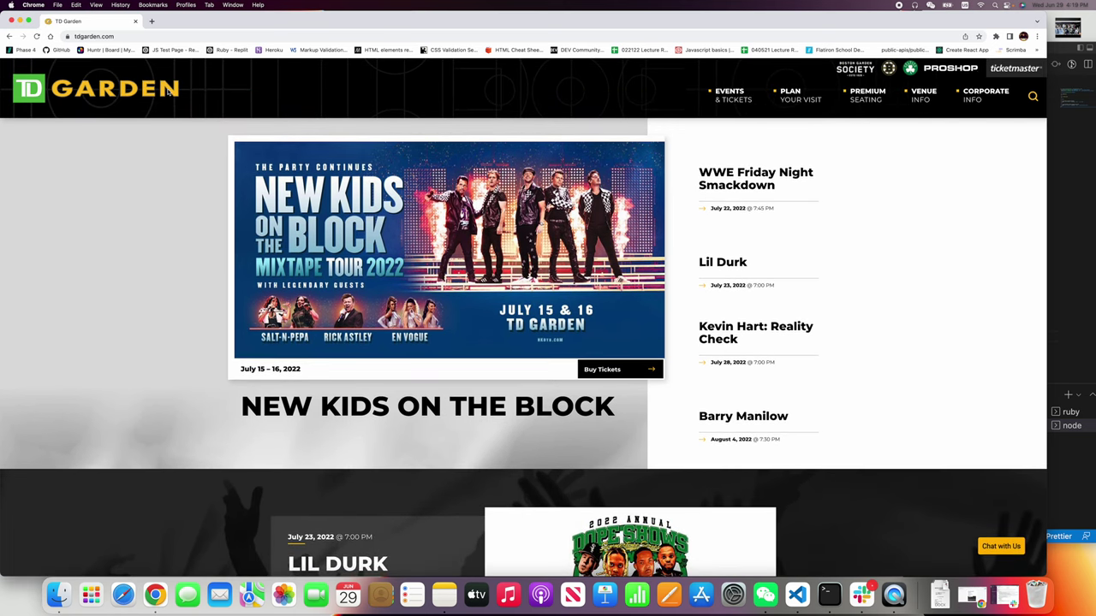
left_click(9, 36)
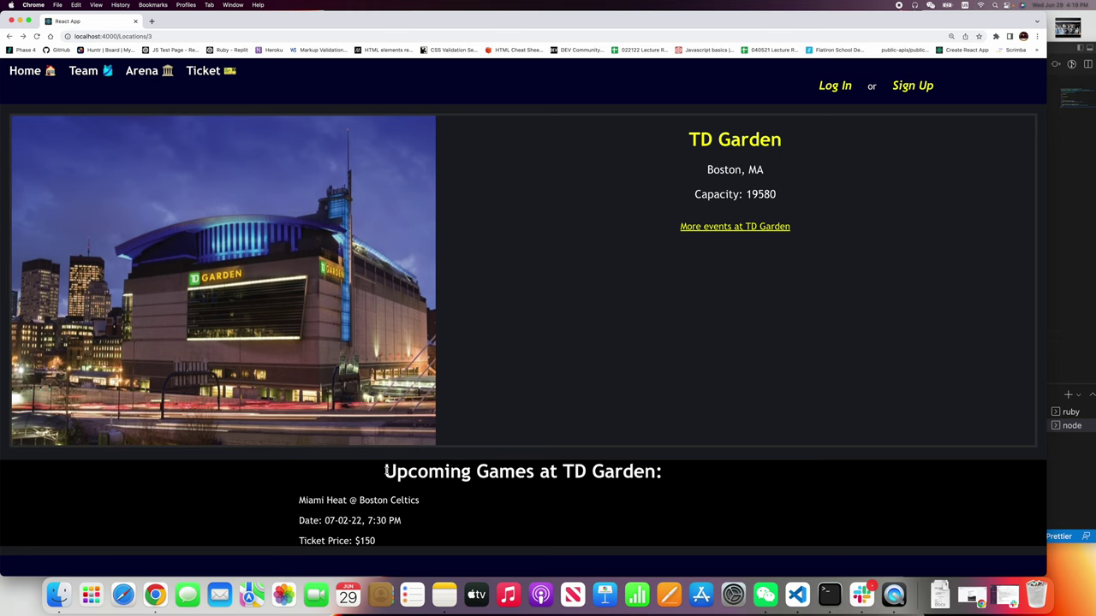
left_click_drag(387, 471, 562, 520)
left_click(562, 517)
left_click_drag(299, 523, 415, 525)
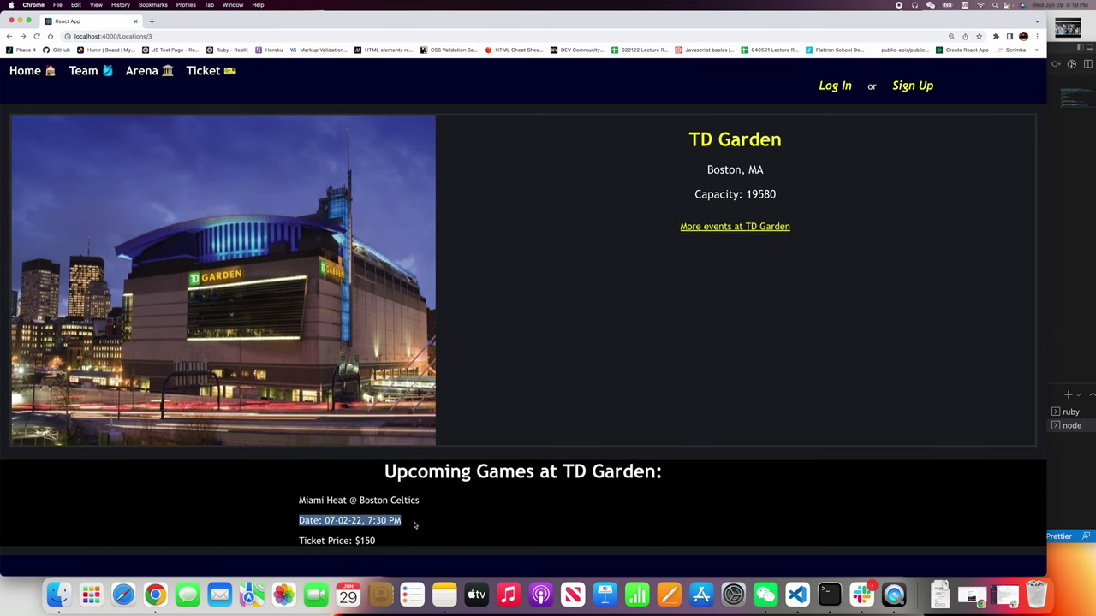
left_click_drag(299, 503, 442, 508)
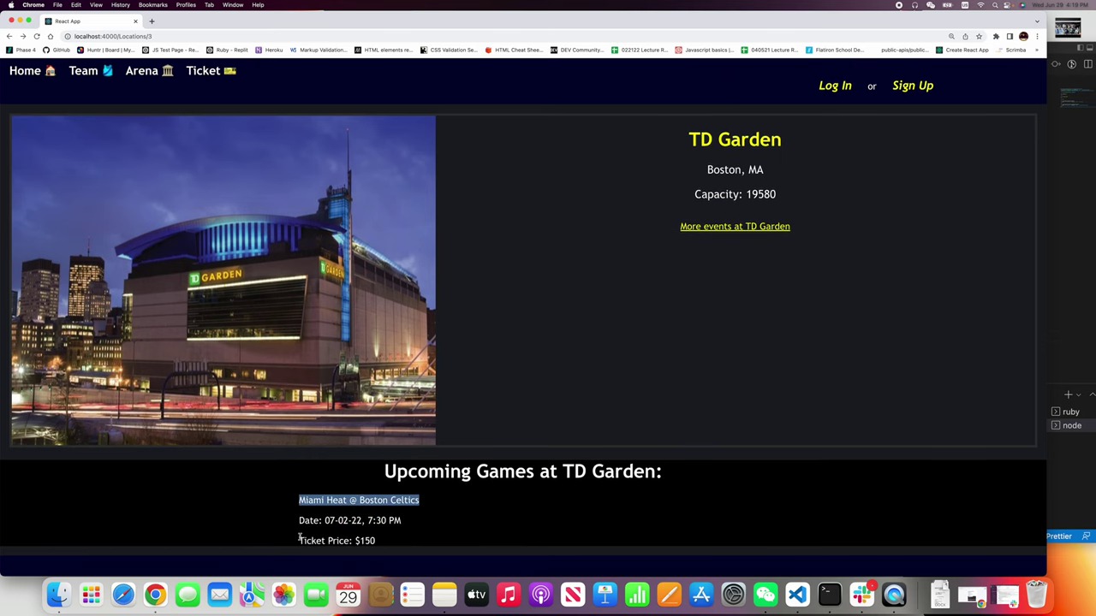
left_click_drag(299, 541, 432, 544)
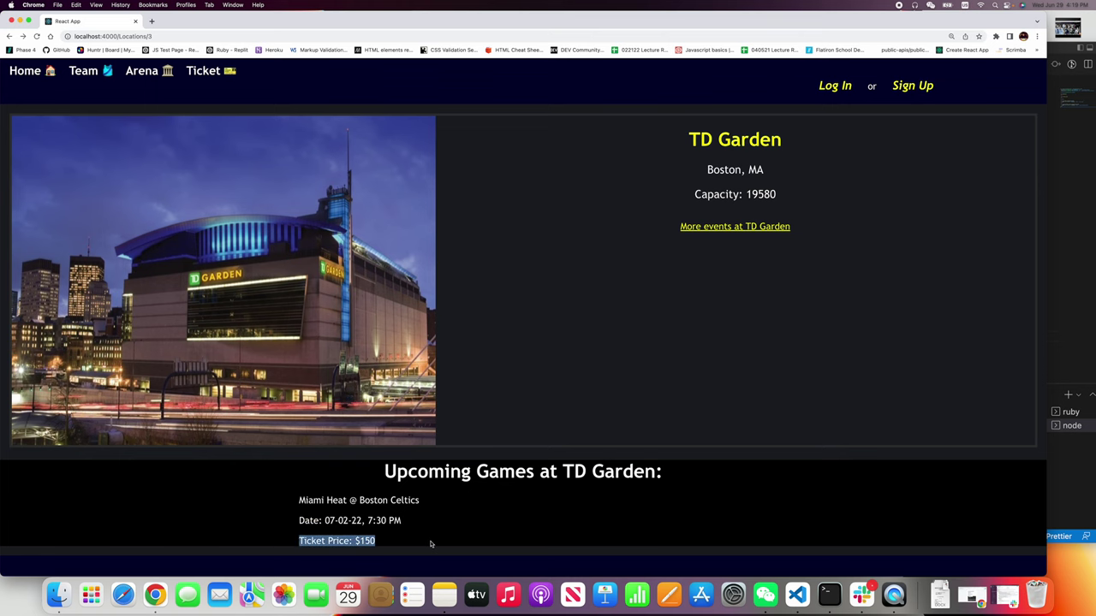
left_click(210, 71)
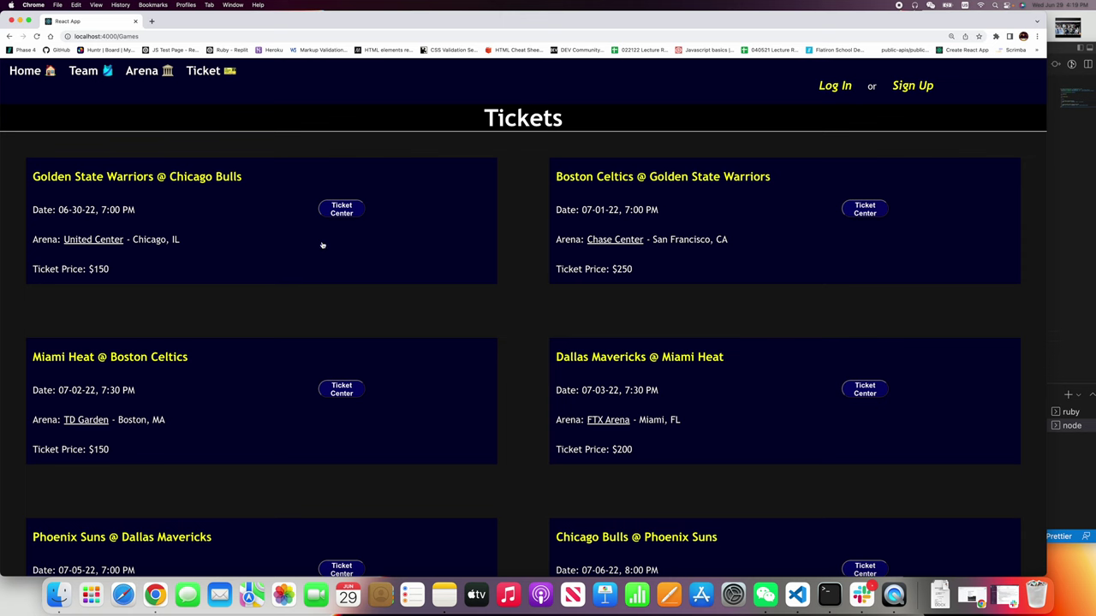
scroll(494, 291, "down", 3)
scroll(495, 291, "up", 2)
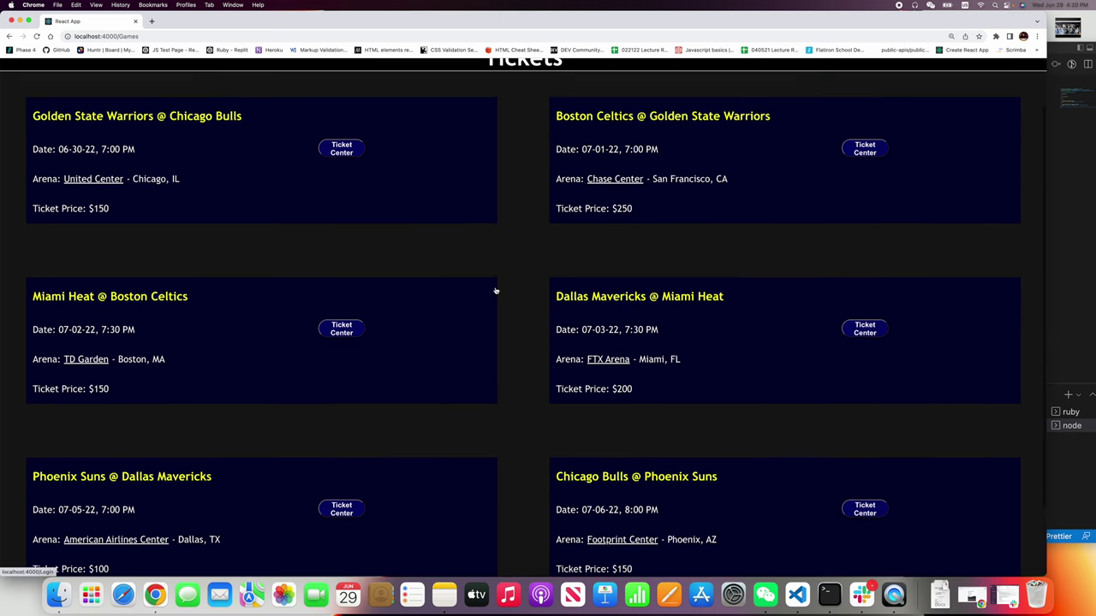
scroll(495, 291, "up", 2)
scroll(495, 292, "down", 4)
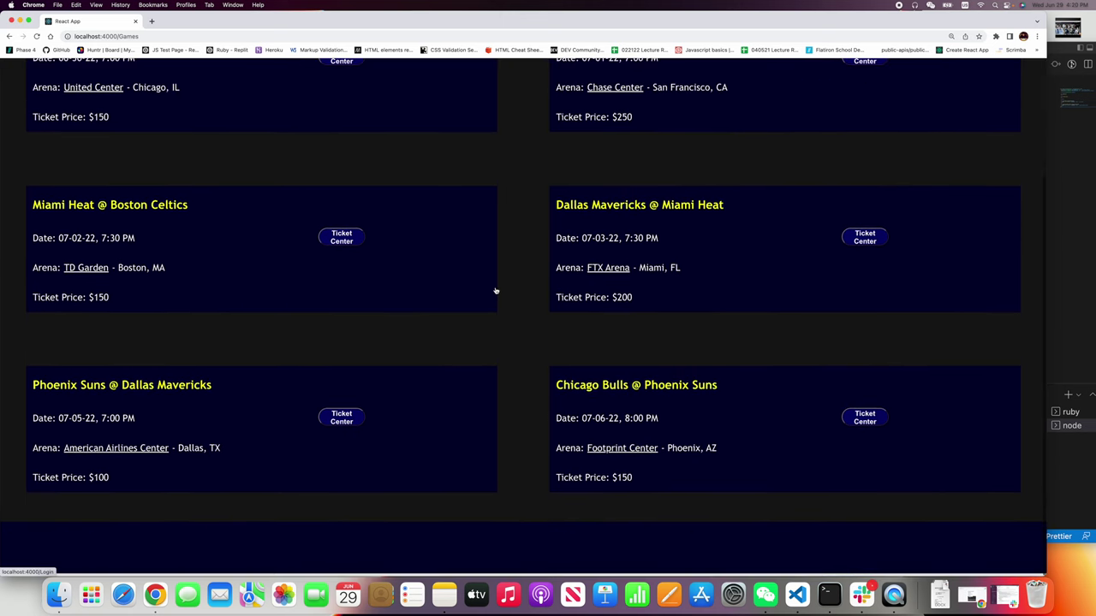
scroll(495, 291, "up", 3)
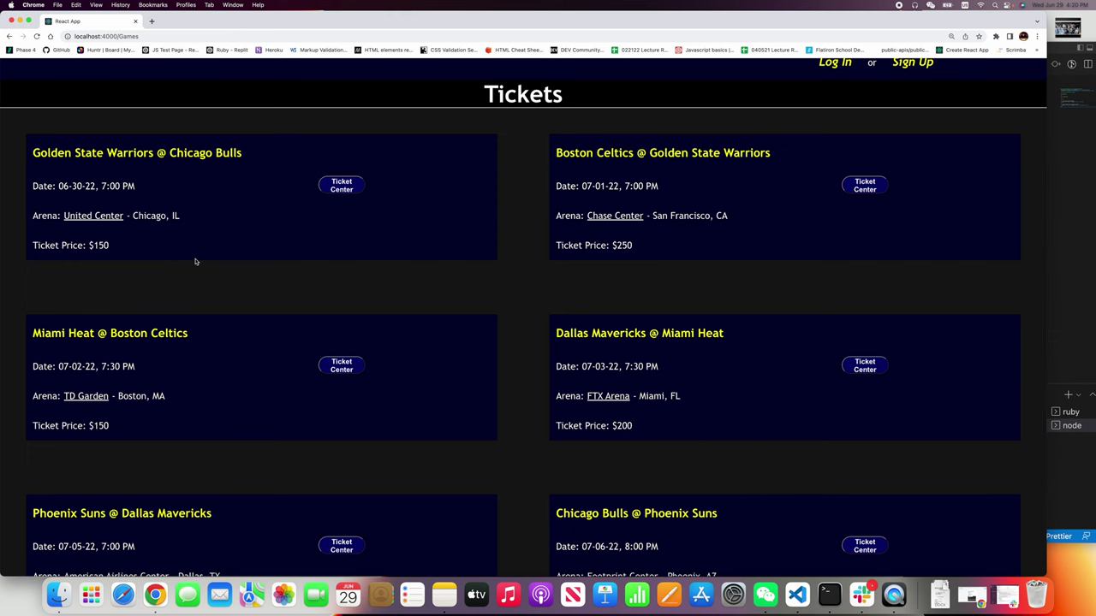
scroll(152, 297, "down", 1)
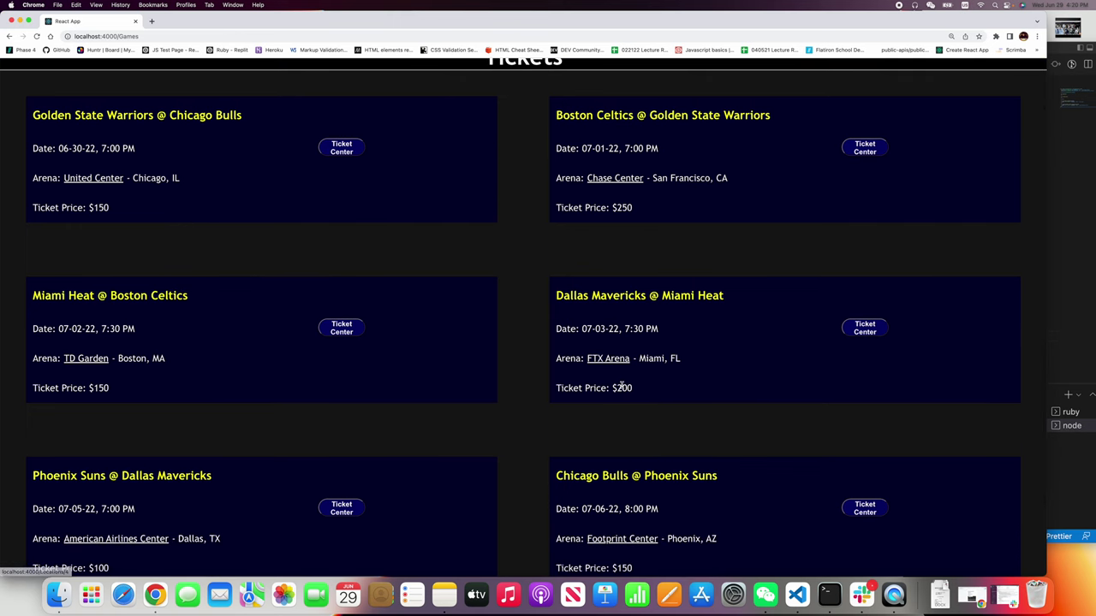
scroll(622, 385, "down", 1)
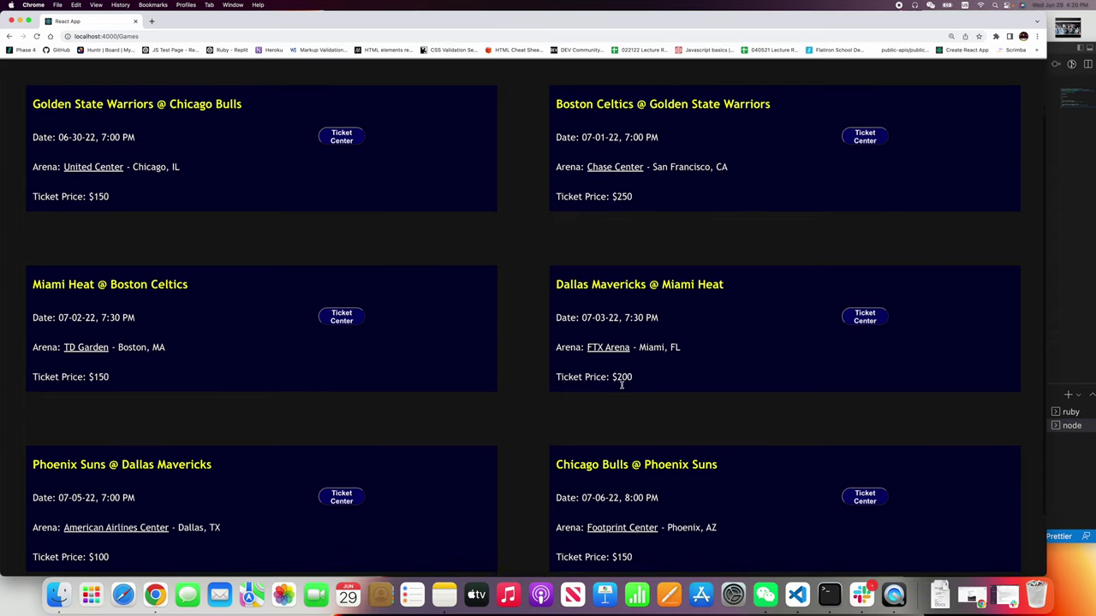
From the game's Ticket Center, log in with the saved credentials and dismiss Chrome's popup.
left_click(357, 320)
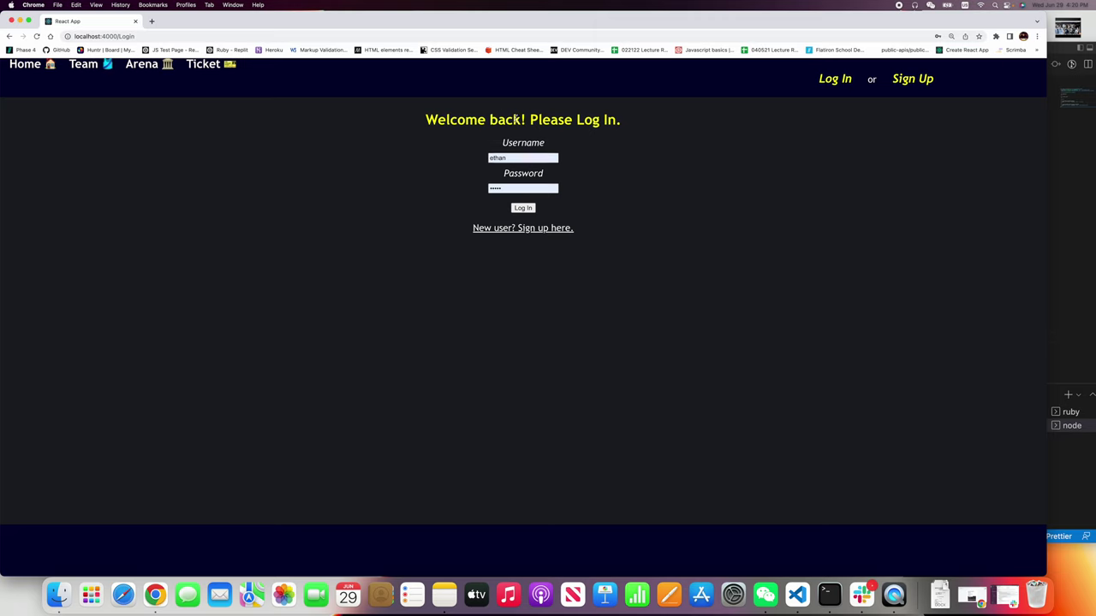
left_click(525, 156)
left_click(355, 213)
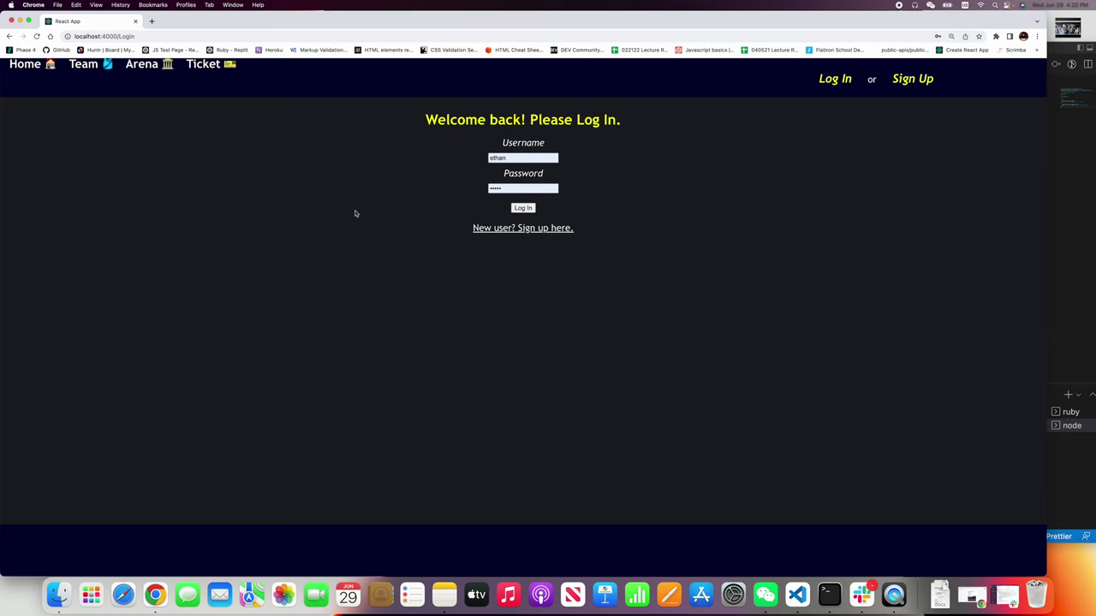
left_click(527, 210)
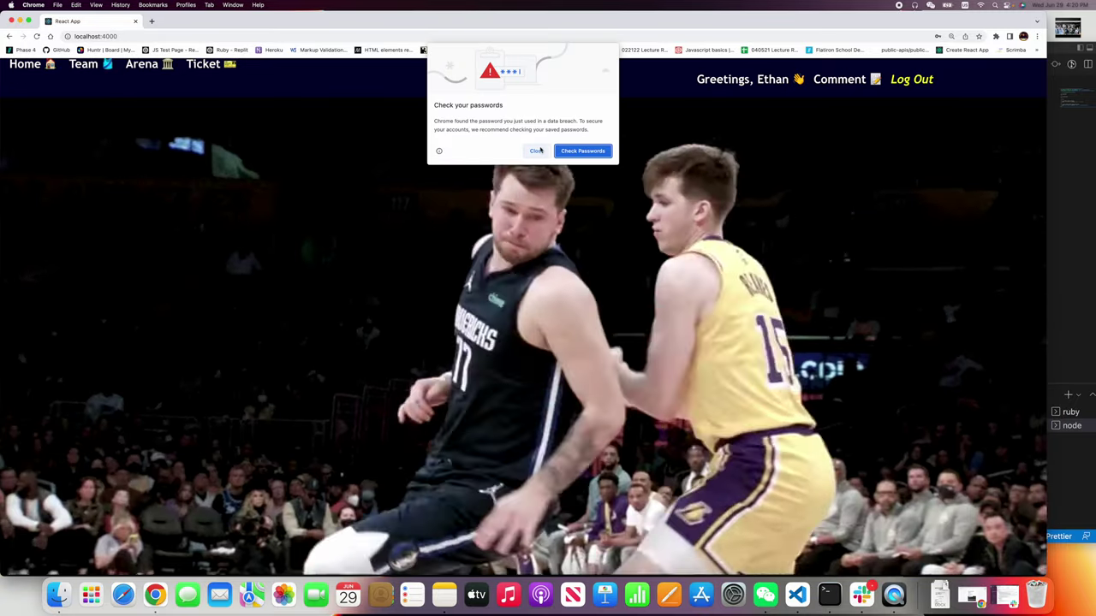
left_click(540, 151)
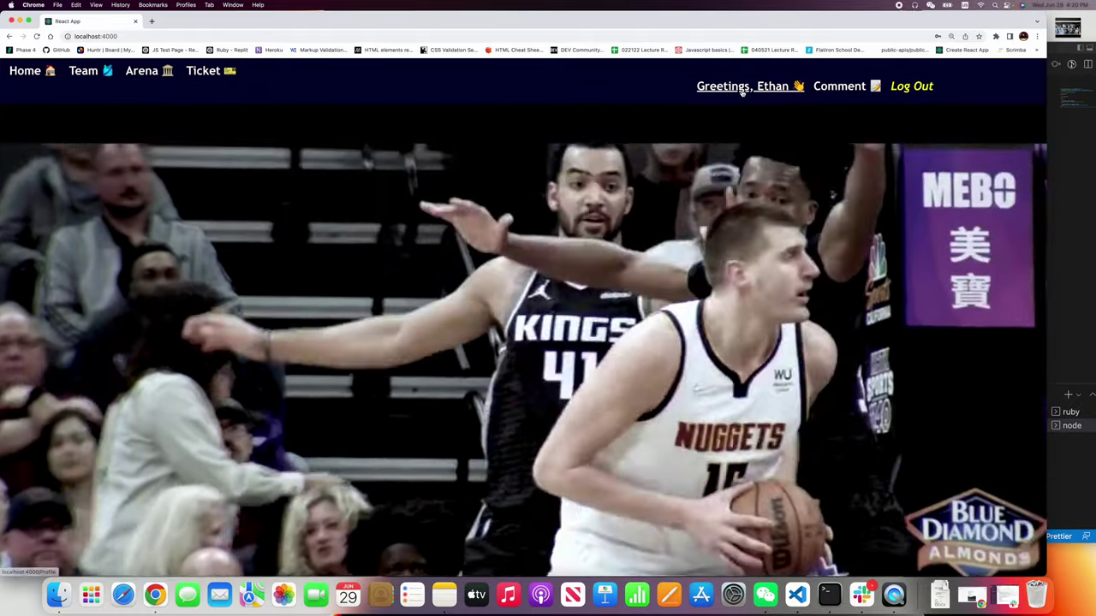
Open the profile page and highlight its heading and empty-cart message.
left_click(741, 90)
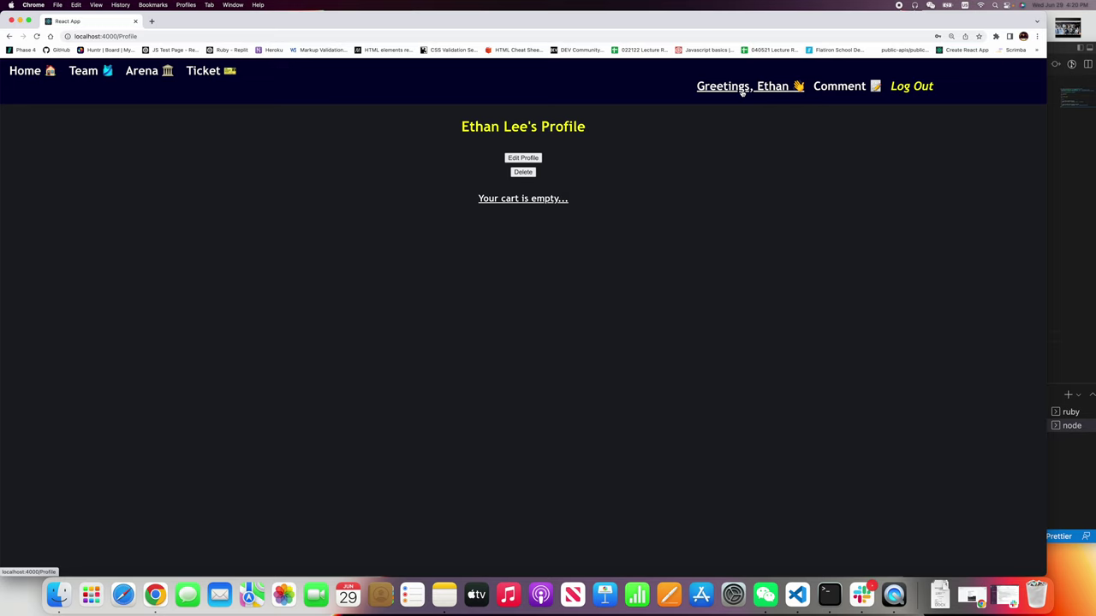
left_click_drag(460, 127, 593, 129)
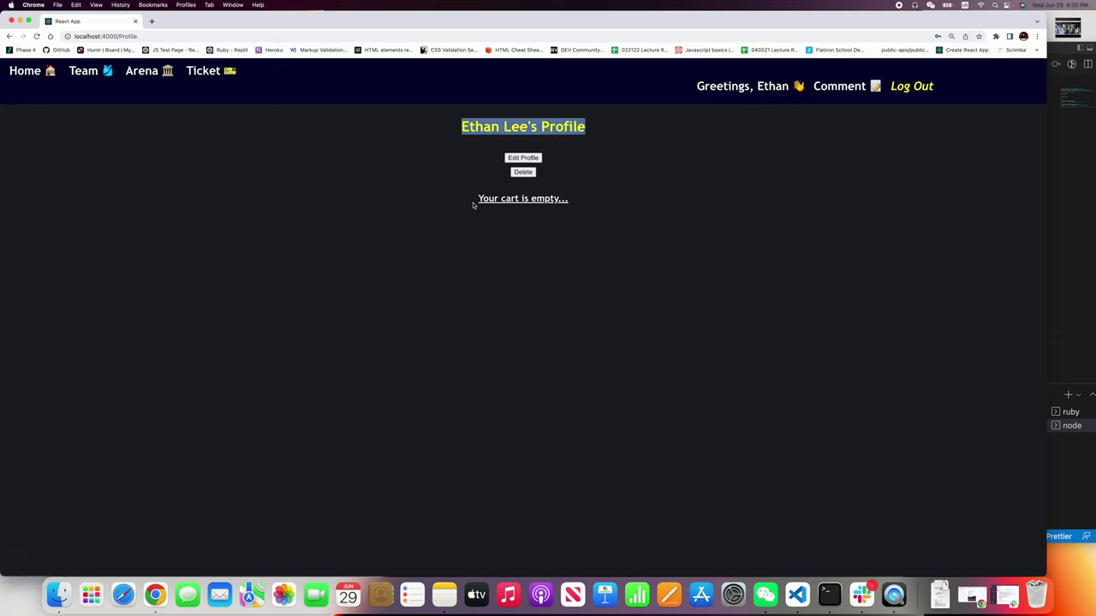
left_click_drag(473, 204, 578, 204)
Add a Miami Heat @ Boston Celtics ticket on the Tickets page, then view it in the profile.
left_click(593, 208)
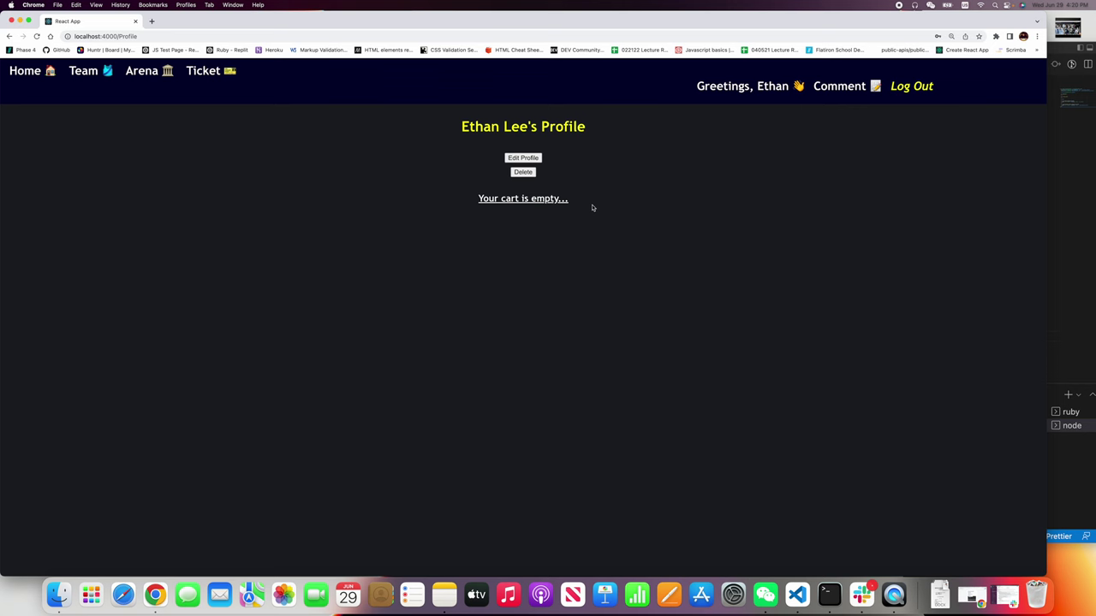
left_click(214, 72)
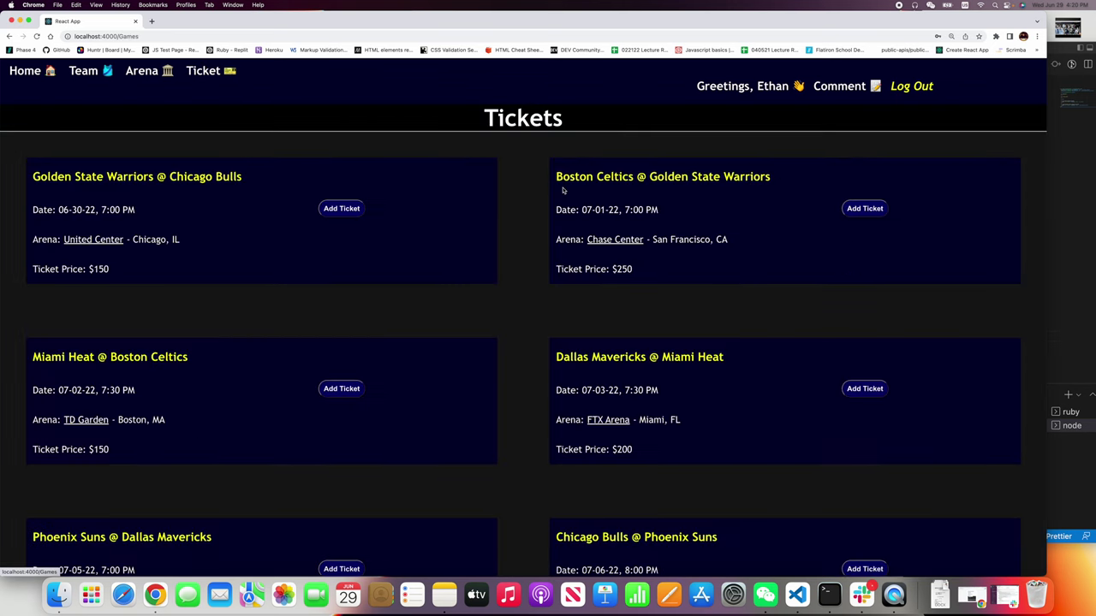
scroll(447, 302, "down", 1)
scroll(447, 301, "down", 1)
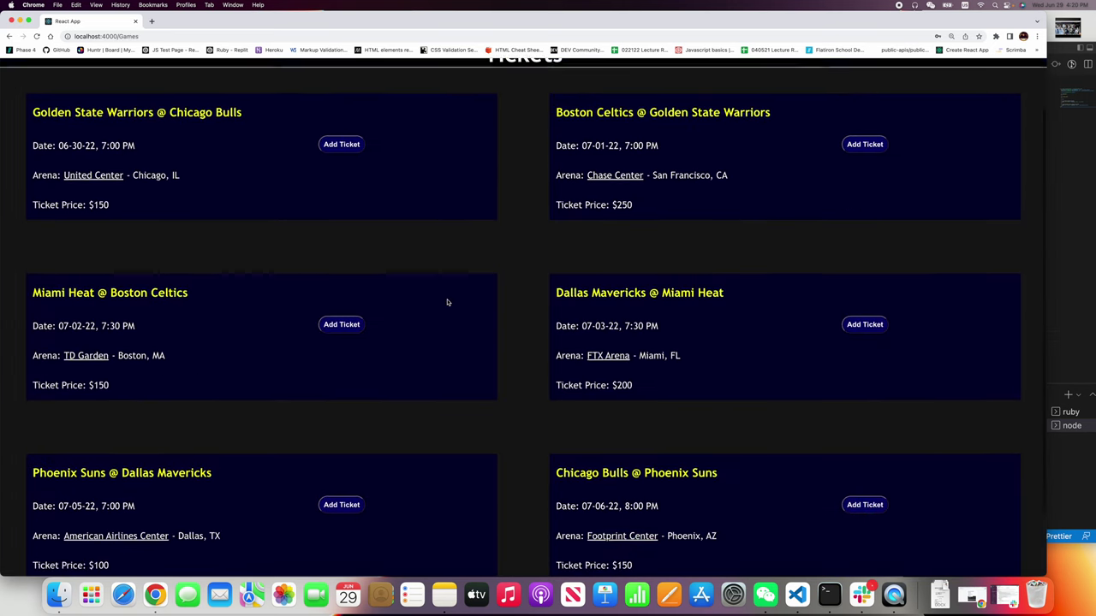
scroll(387, 404, "down", 1)
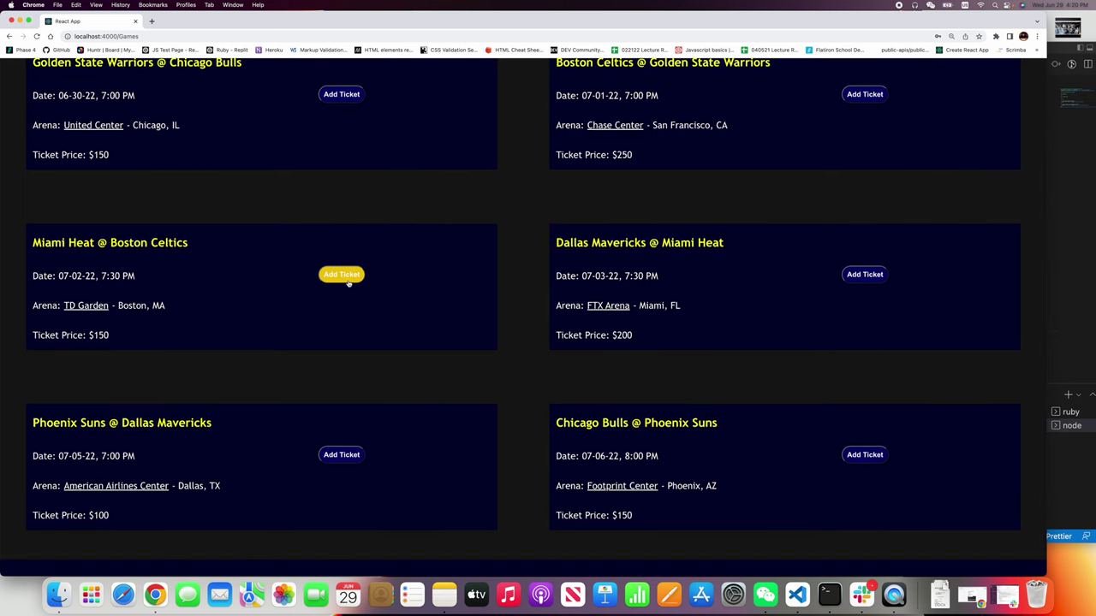
left_click(344, 280)
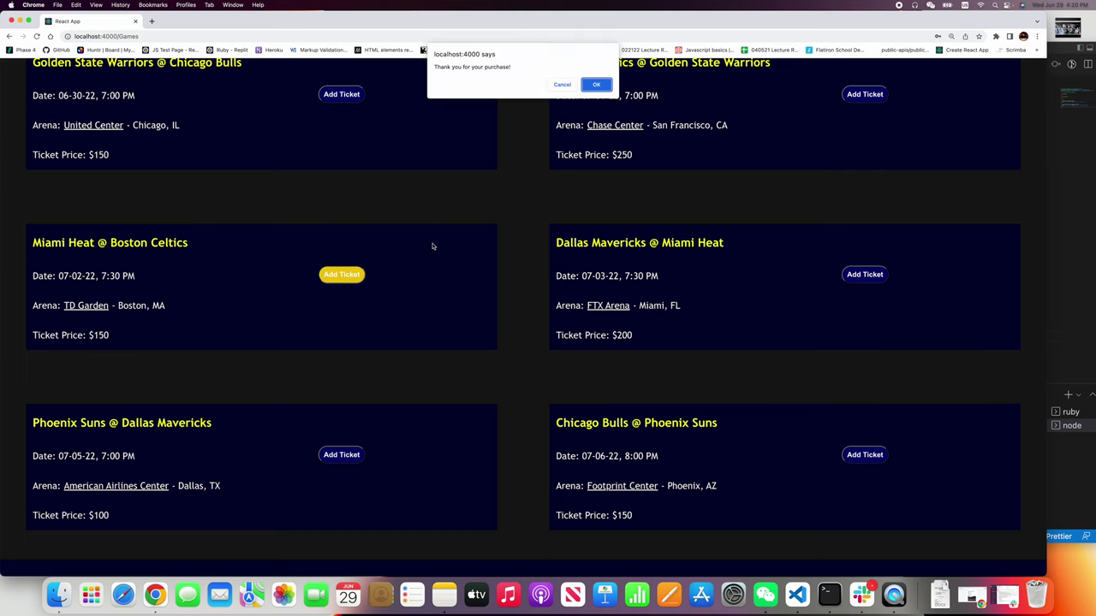
left_click(602, 85)
scroll(403, 420, "up", 3)
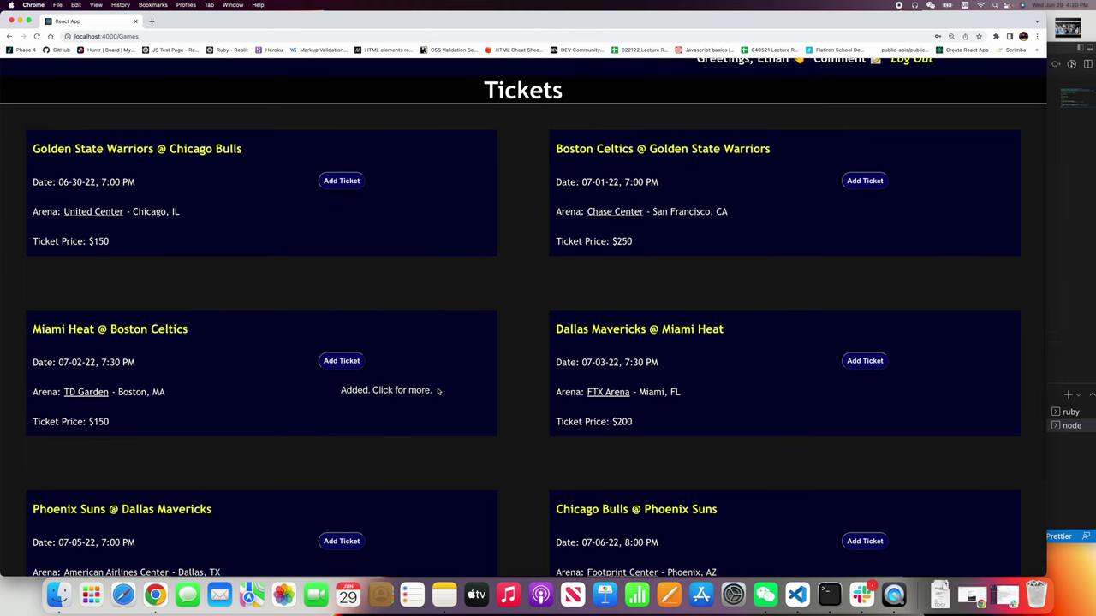
scroll(477, 391, "up", 1)
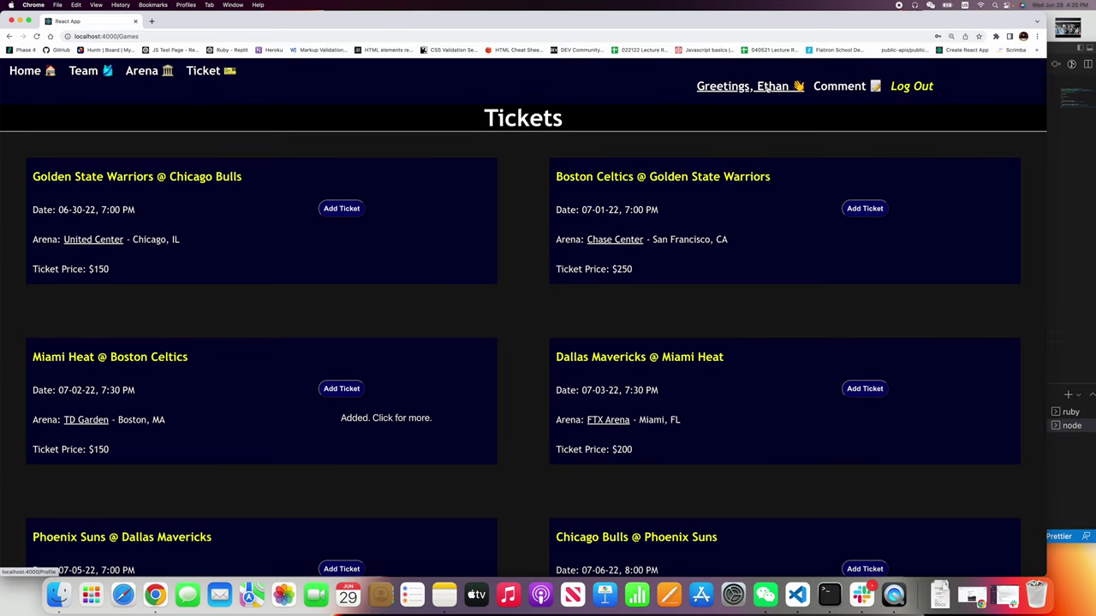
left_click(768, 88)
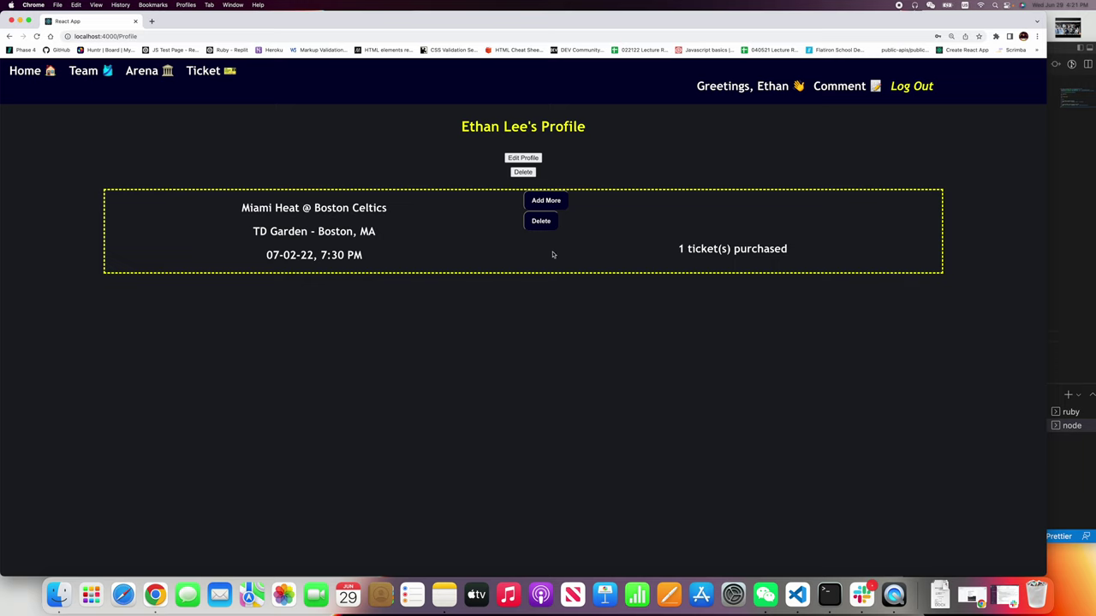
Add one more Miami Heat @ Boston Celtics ticket, then delete one to return to 1.
left_click(557, 202)
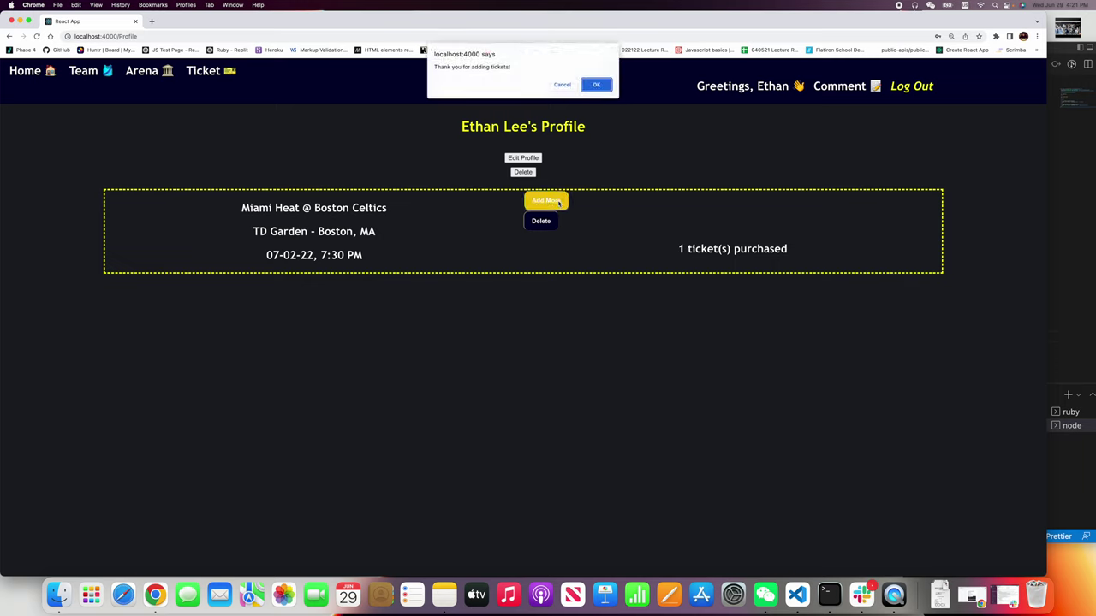
left_click(599, 84)
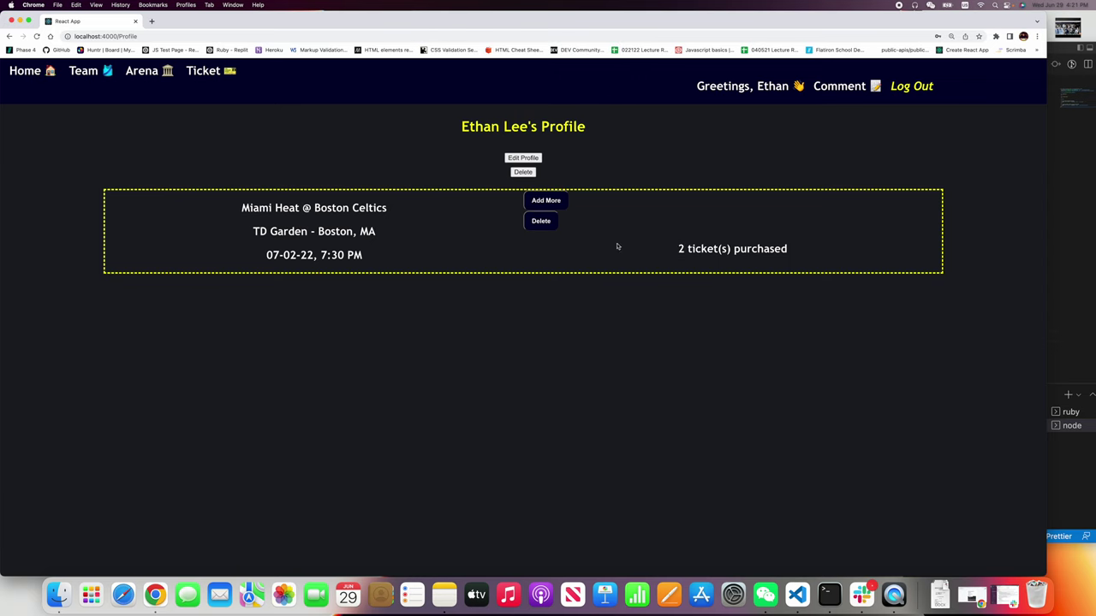
left_click(539, 226)
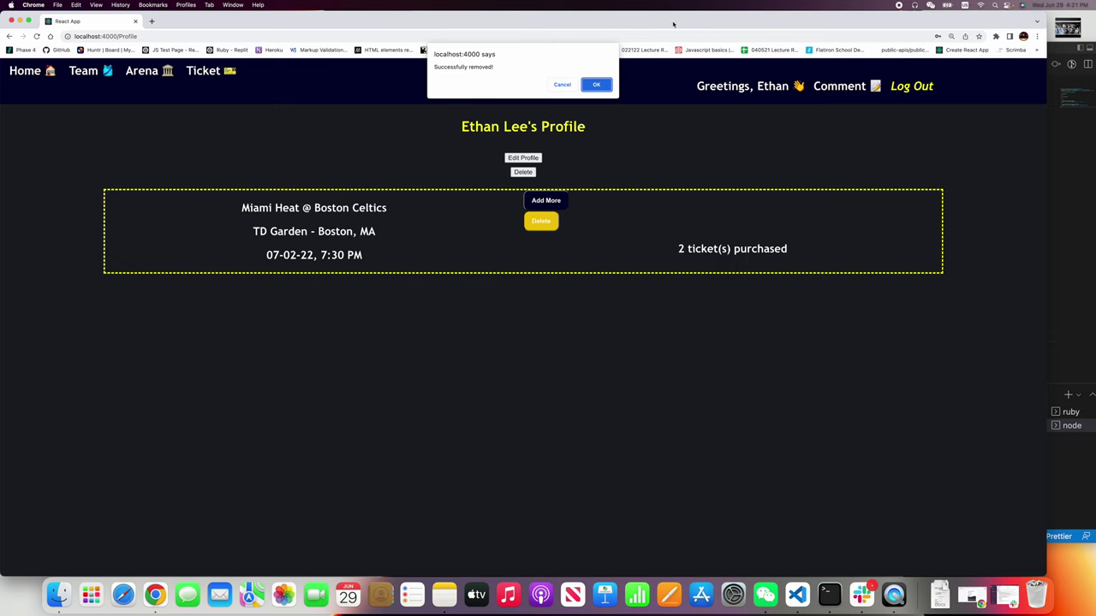
left_click(593, 84)
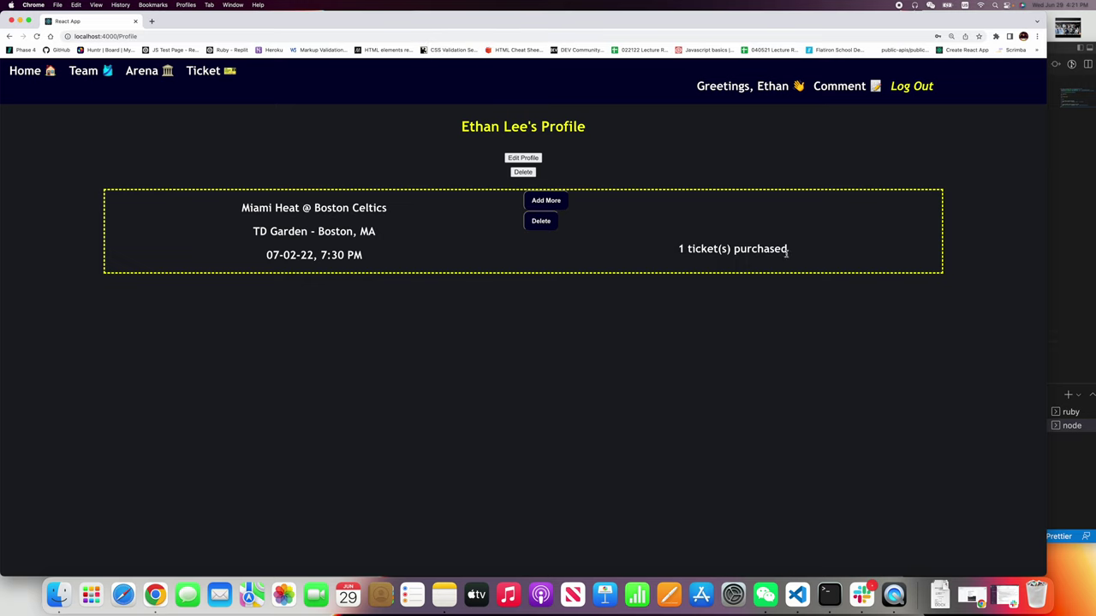
Buy two Chicago Bulls @ Phoenix Suns tickets and open the profile to see them.
left_click(206, 71)
scroll(587, 358, "down", 3)
scroll(586, 358, "down", 1)
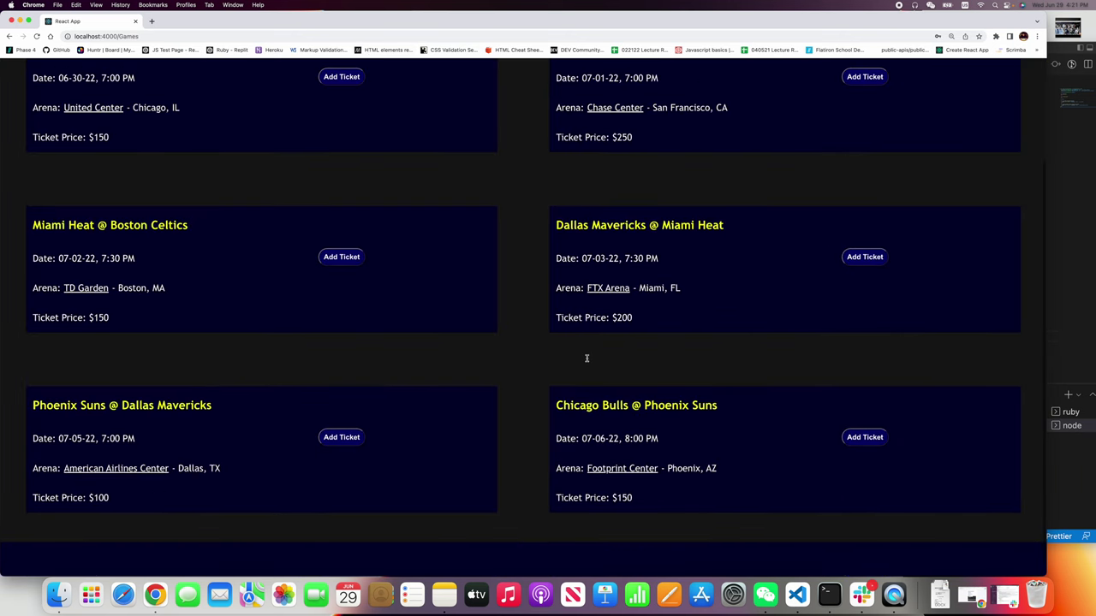
scroll(587, 358, "down", 1)
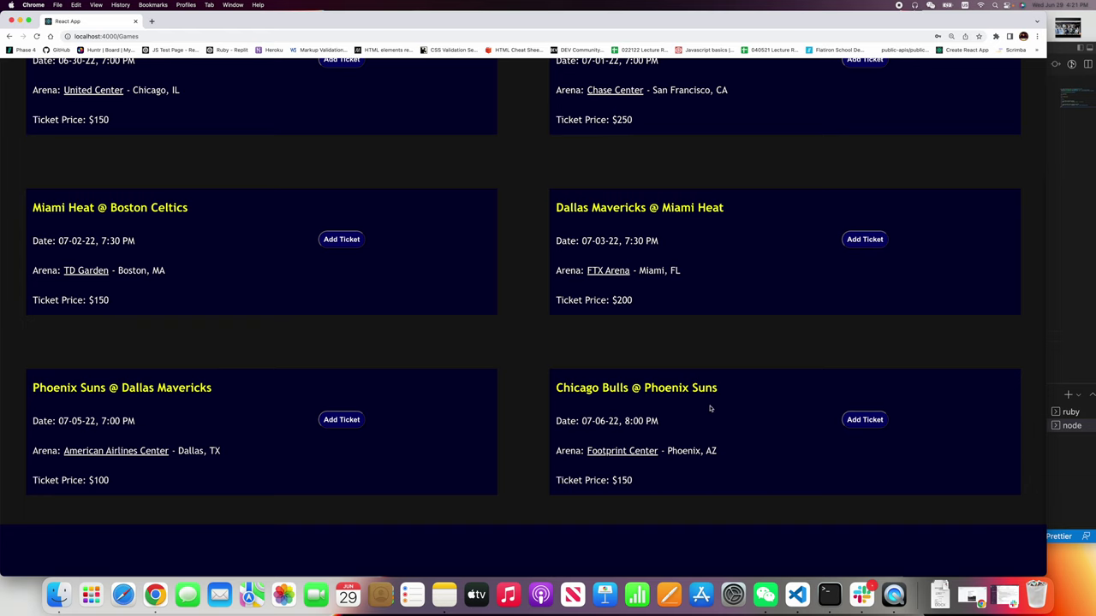
left_click(870, 426)
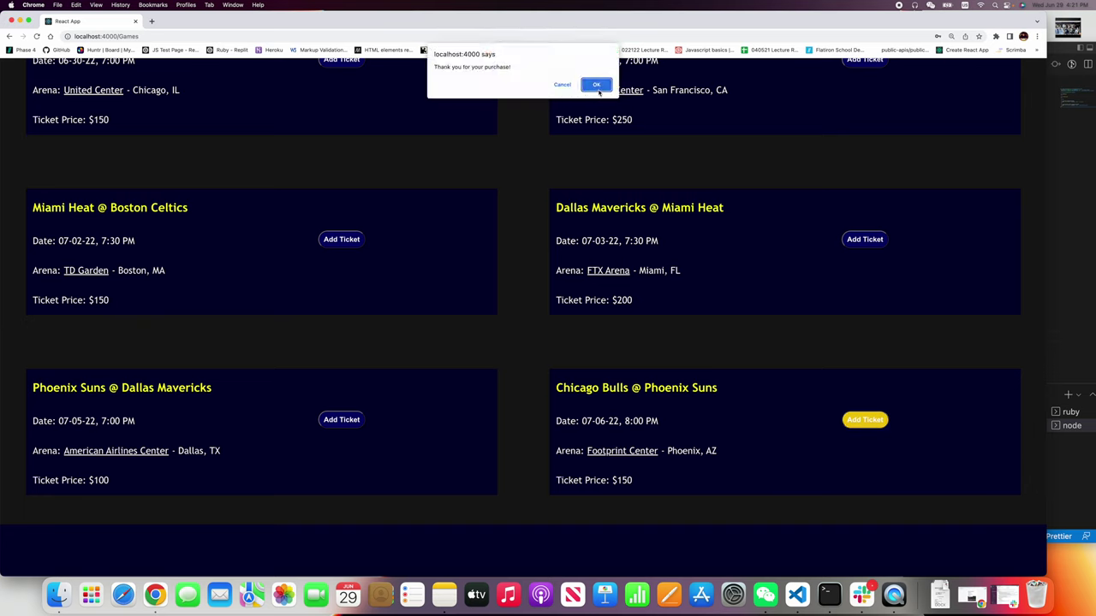
left_click(597, 85)
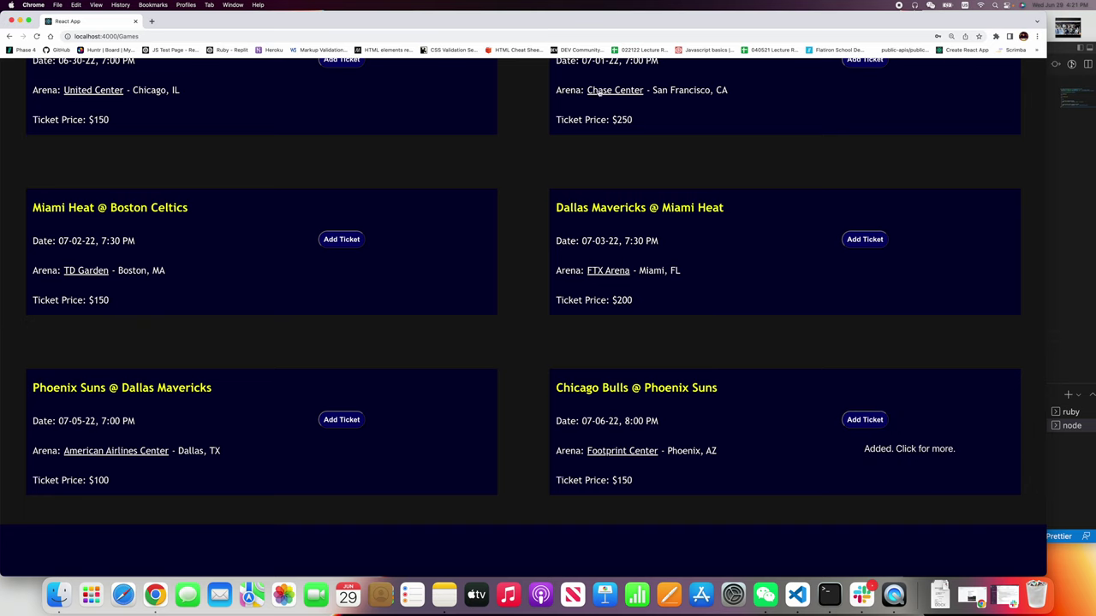
left_click(859, 425)
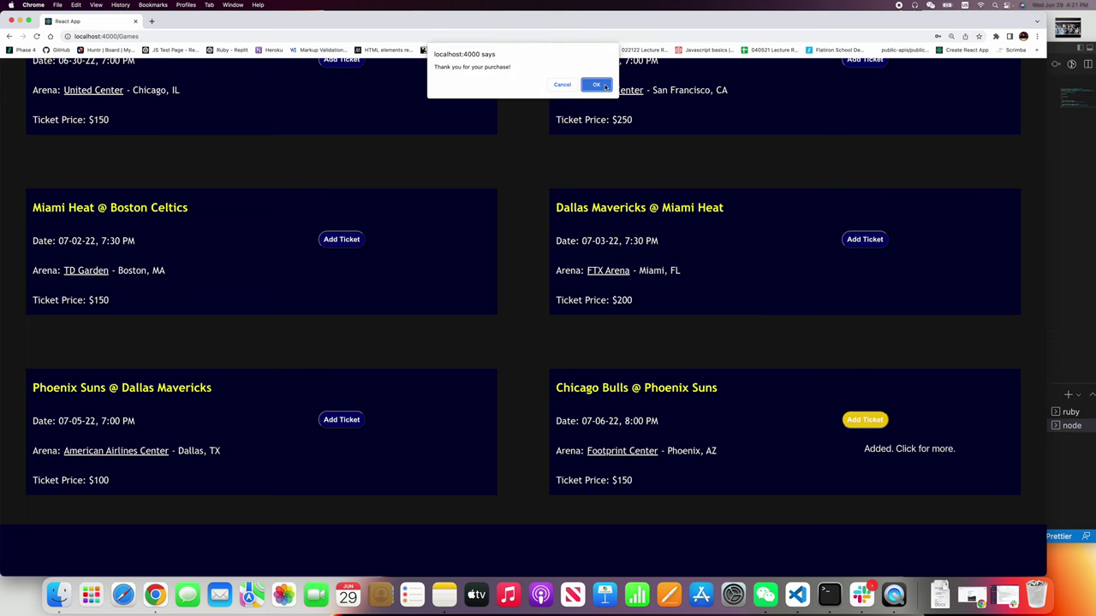
left_click(605, 86)
scroll(720, 231, "up", 4)
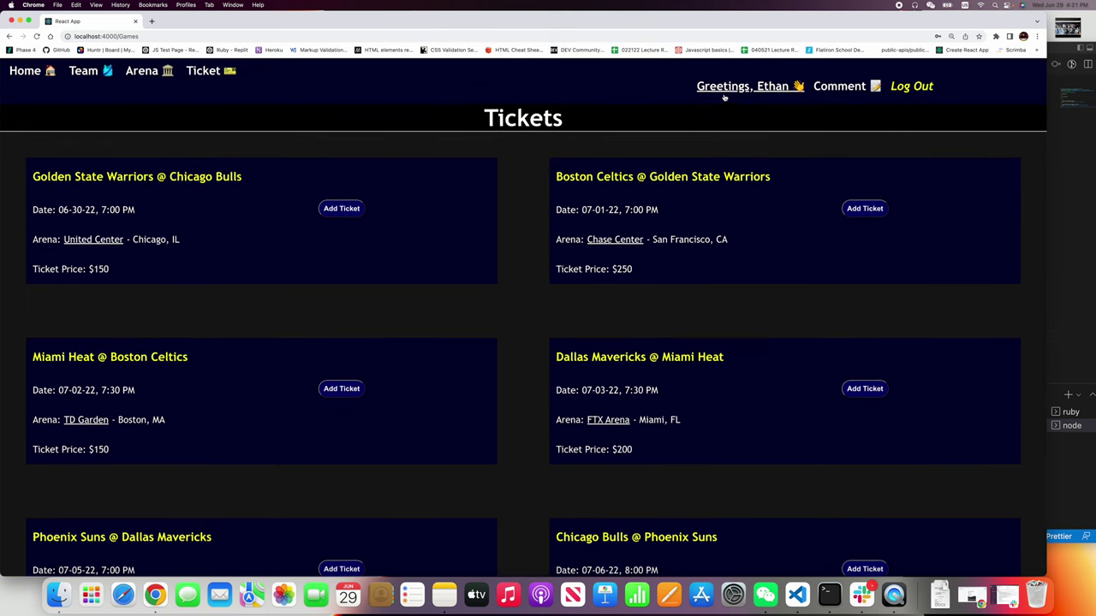
left_click(724, 94)
Remove the Miami Heat @ Boston Celtics ticket from the profile cart.
left_click_drag(676, 349, 829, 350)
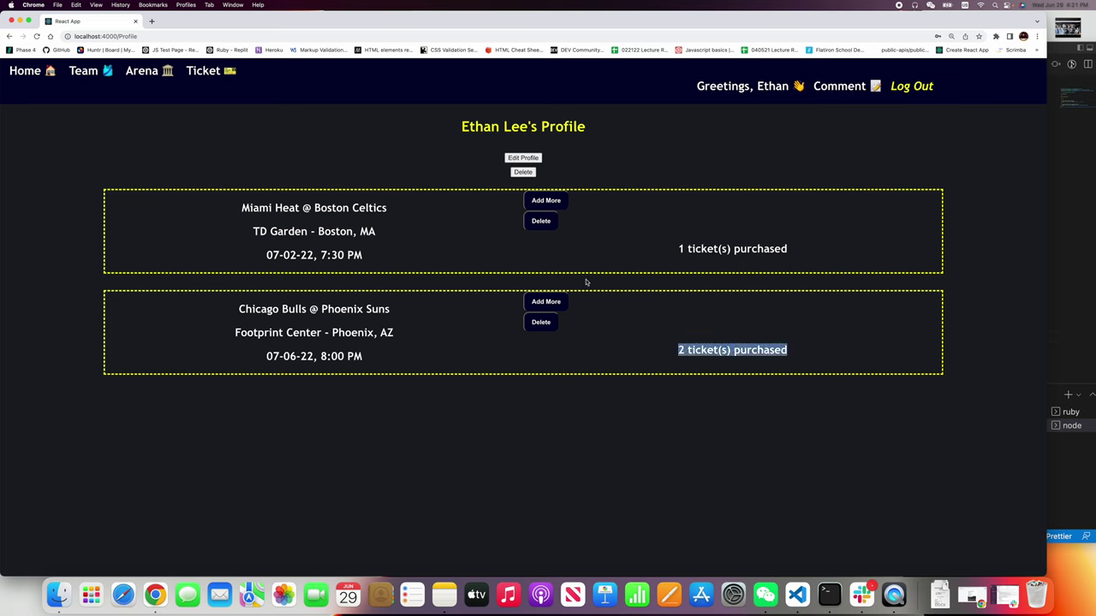
left_click(535, 408)
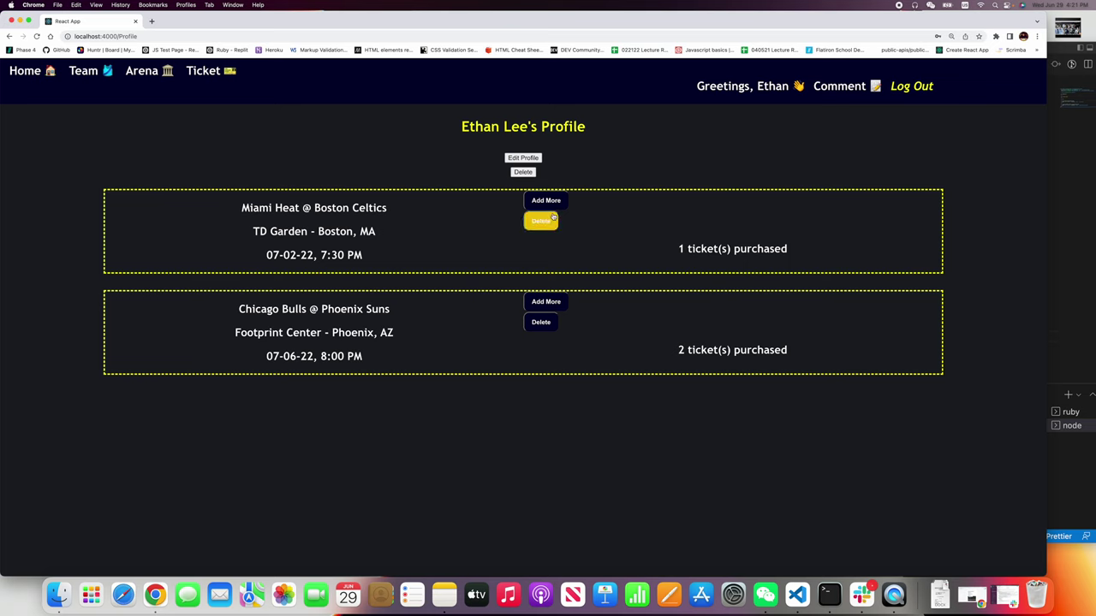
left_click(542, 228)
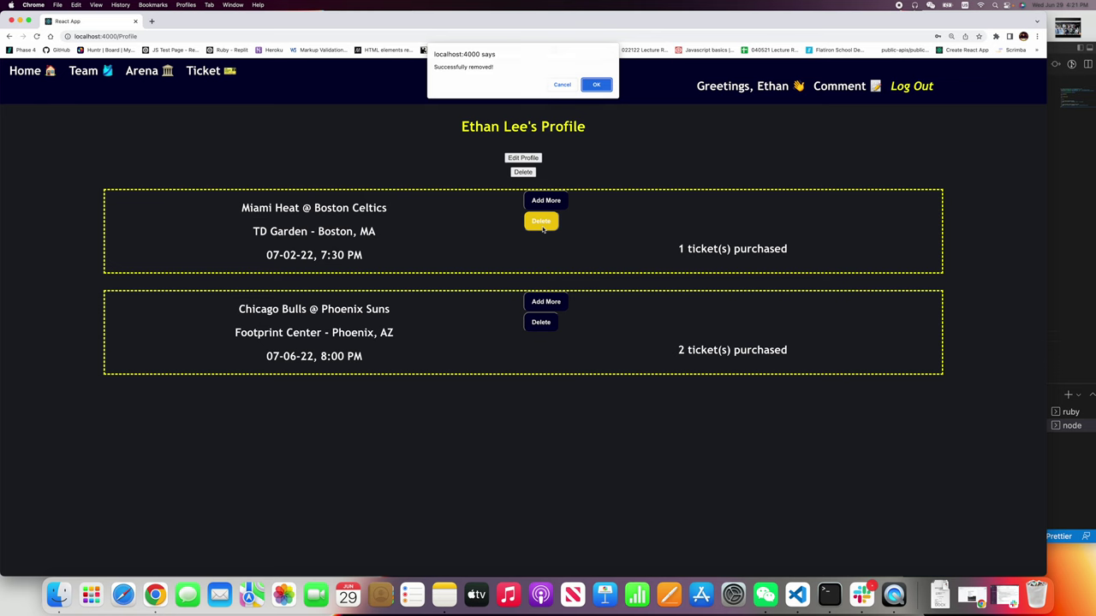
left_click(598, 85)
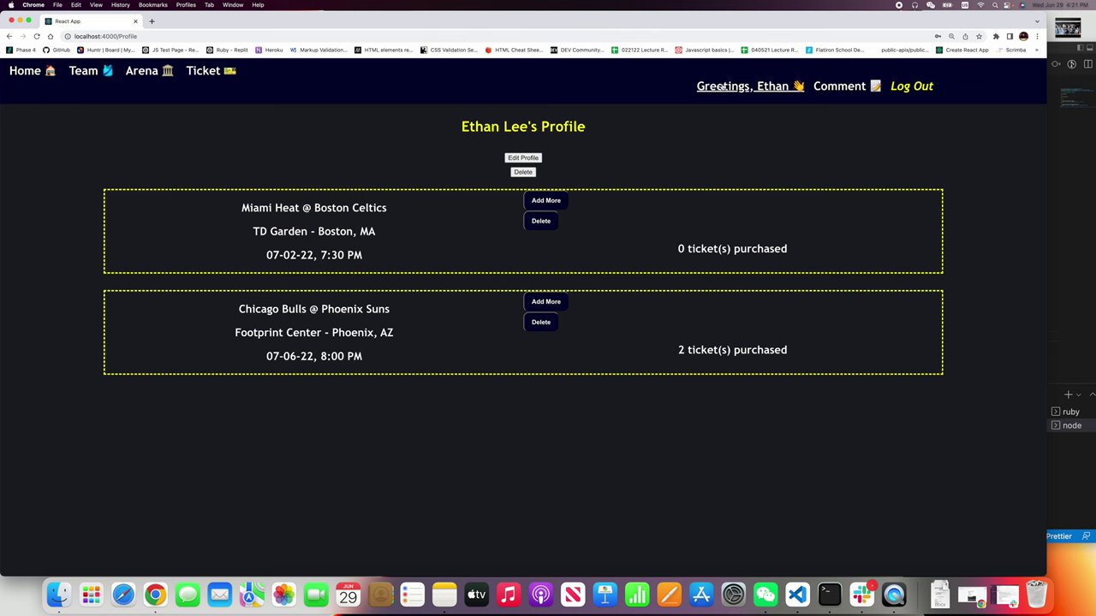
Revisit the Tickets page, return to the profile, and highlight the remaining Chicago Bulls ticket.
left_click(211, 71)
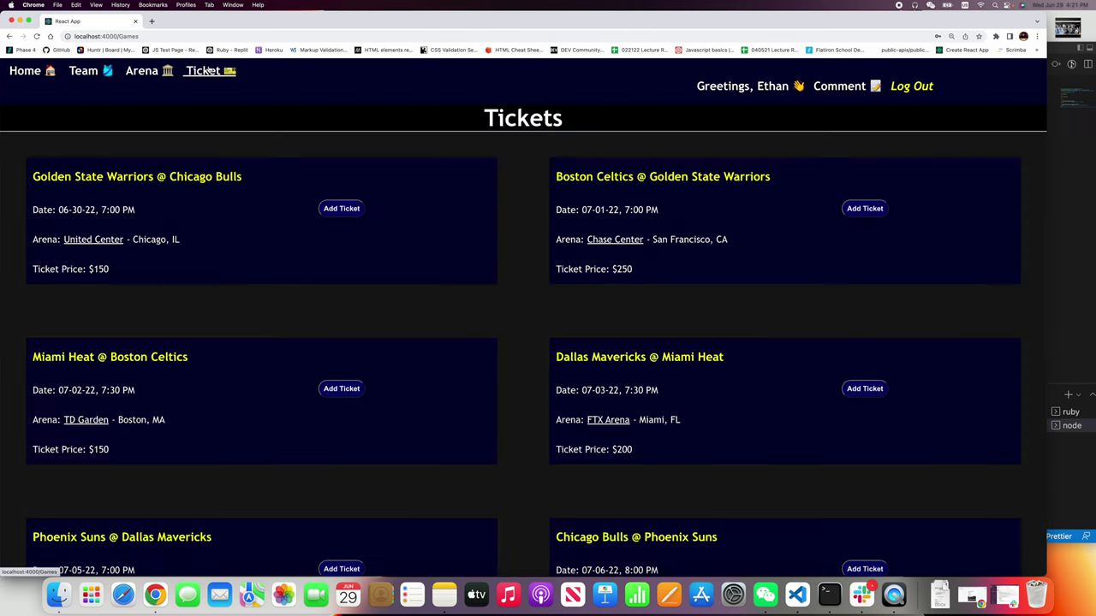
left_click(720, 97)
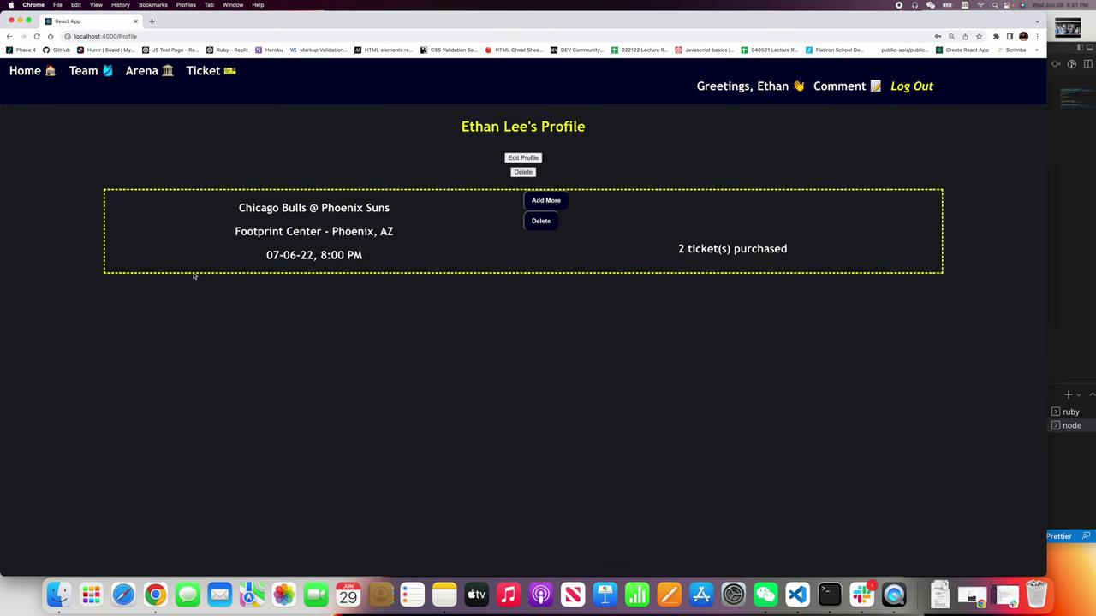
left_click_drag(976, 274, 119, 202)
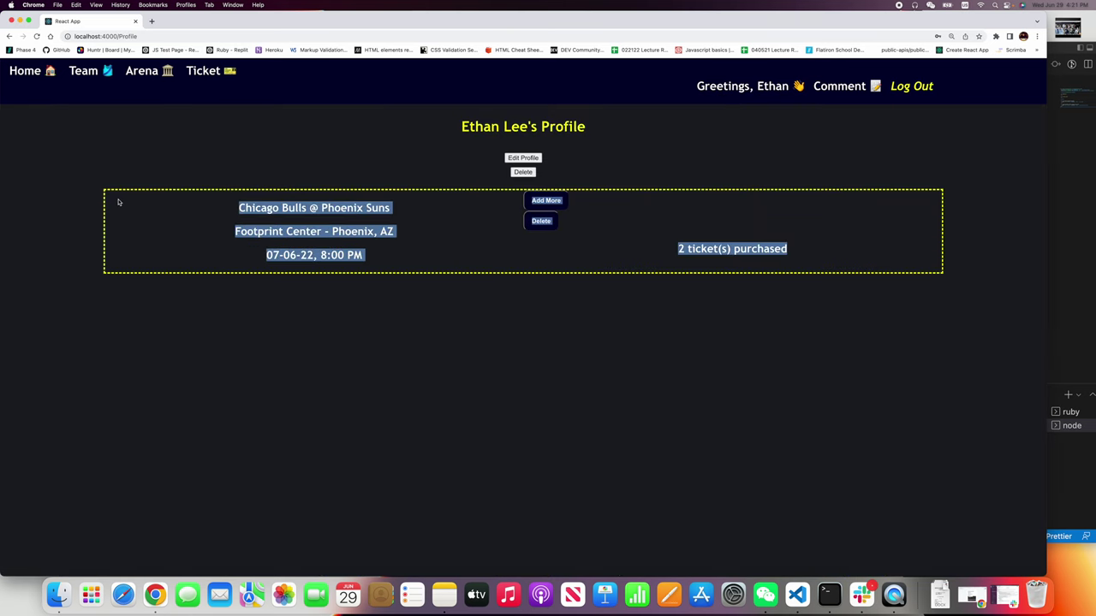
left_click(501, 420)
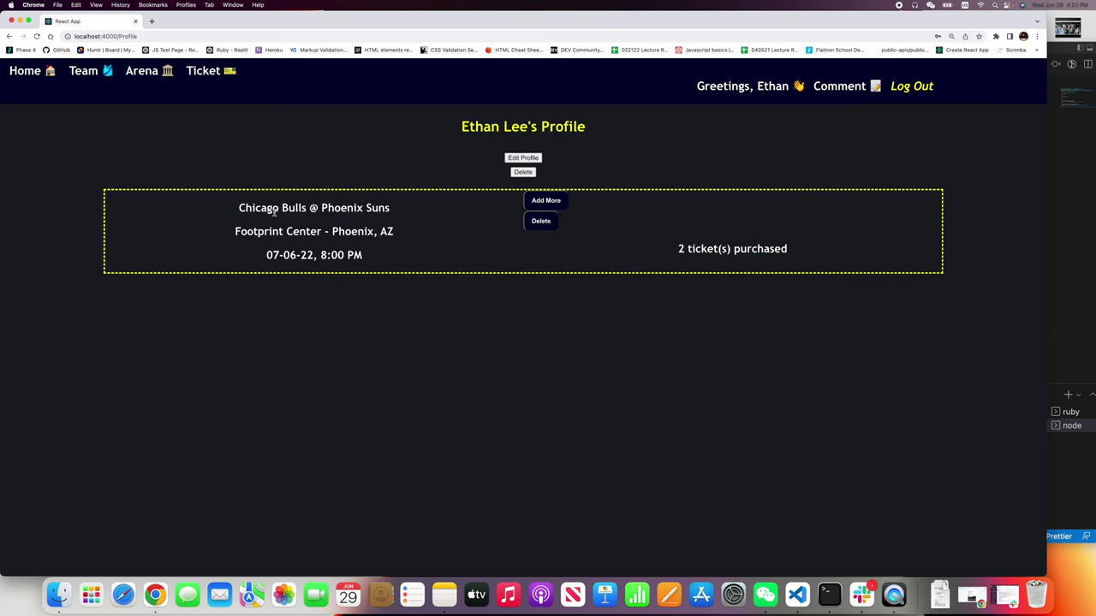
left_click_drag(238, 213, 363, 210)
left_click(562, 378)
Append 2 to the first name in Edit Profile and save, dismissing both alerts.
left_click(535, 160)
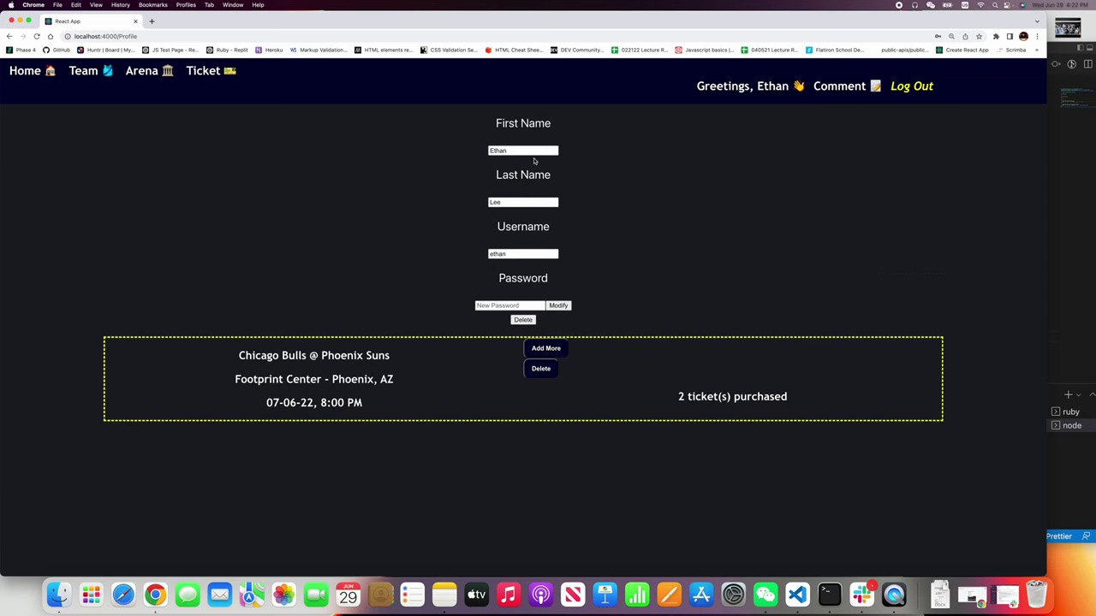
left_click(535, 151)
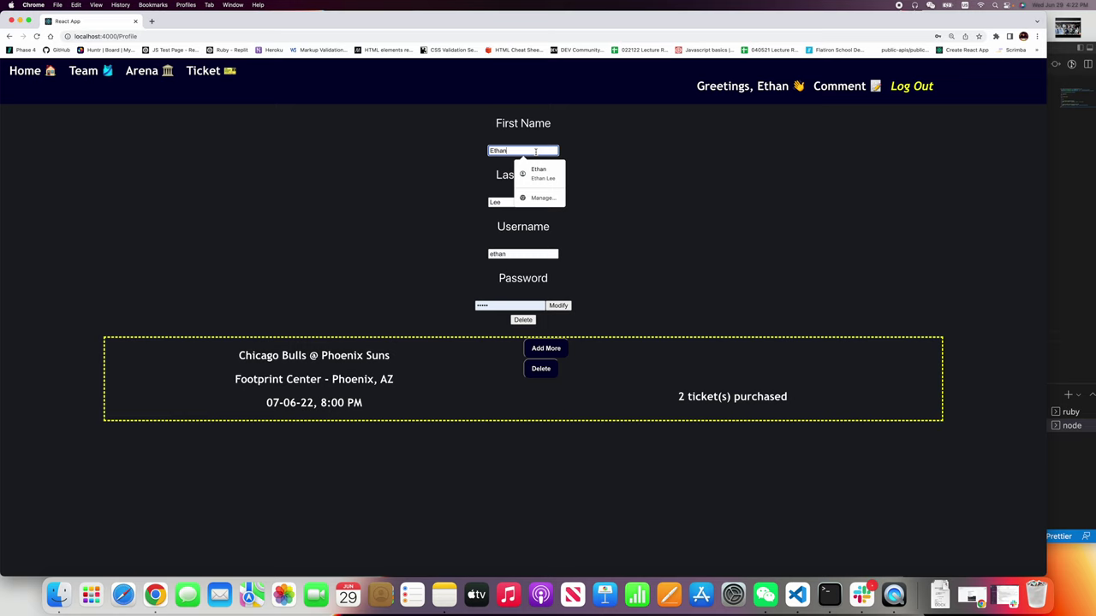
type("2")
left_click(674, 193)
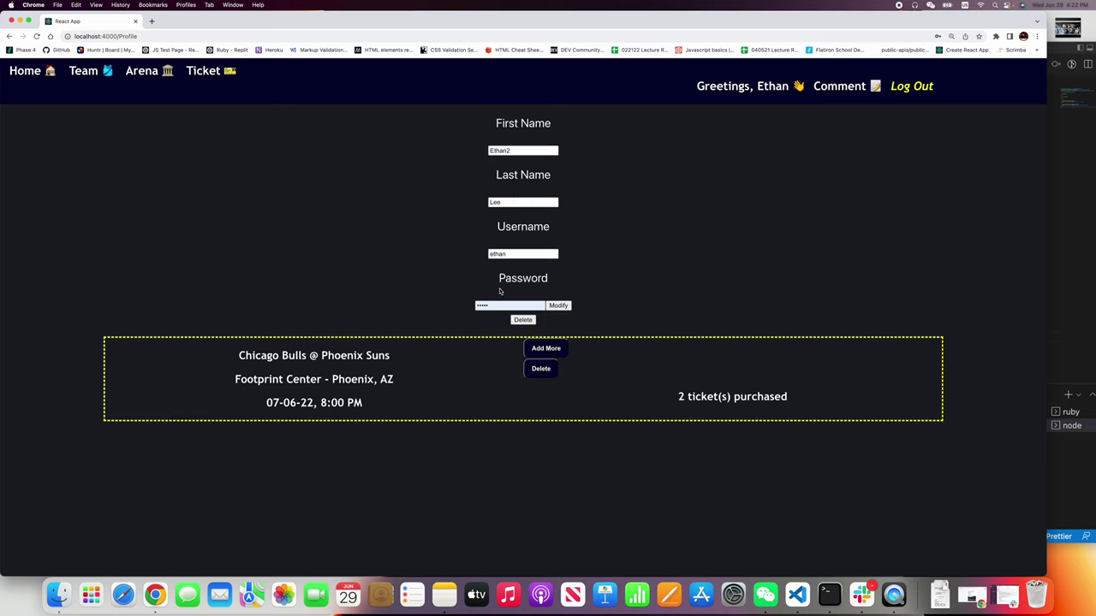
left_click(510, 305)
left_click(565, 309)
left_click(596, 89)
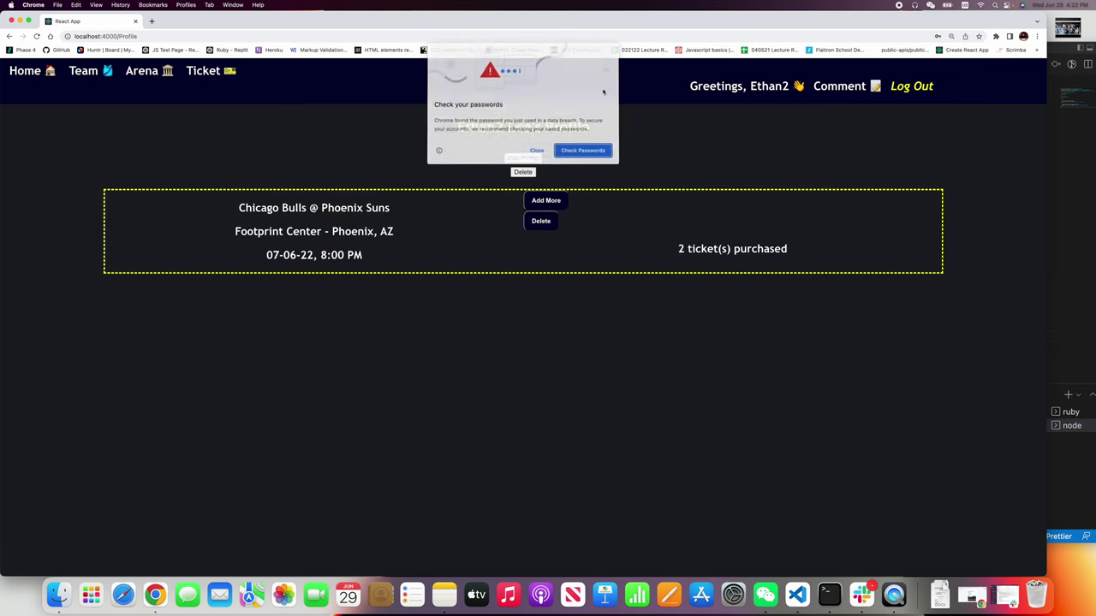
left_click(540, 152)
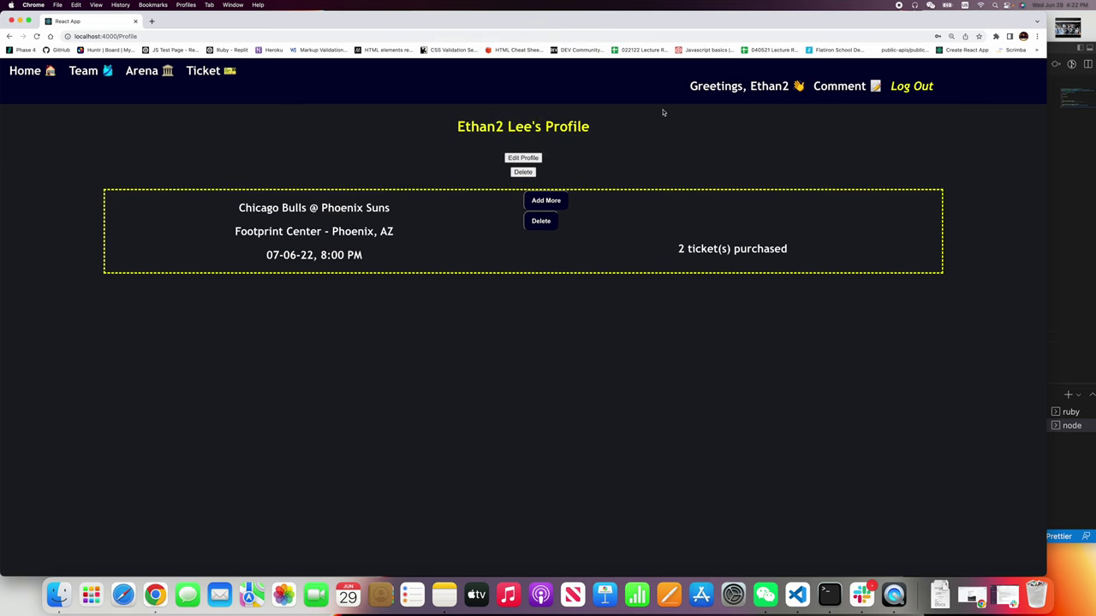
left_click(842, 90)
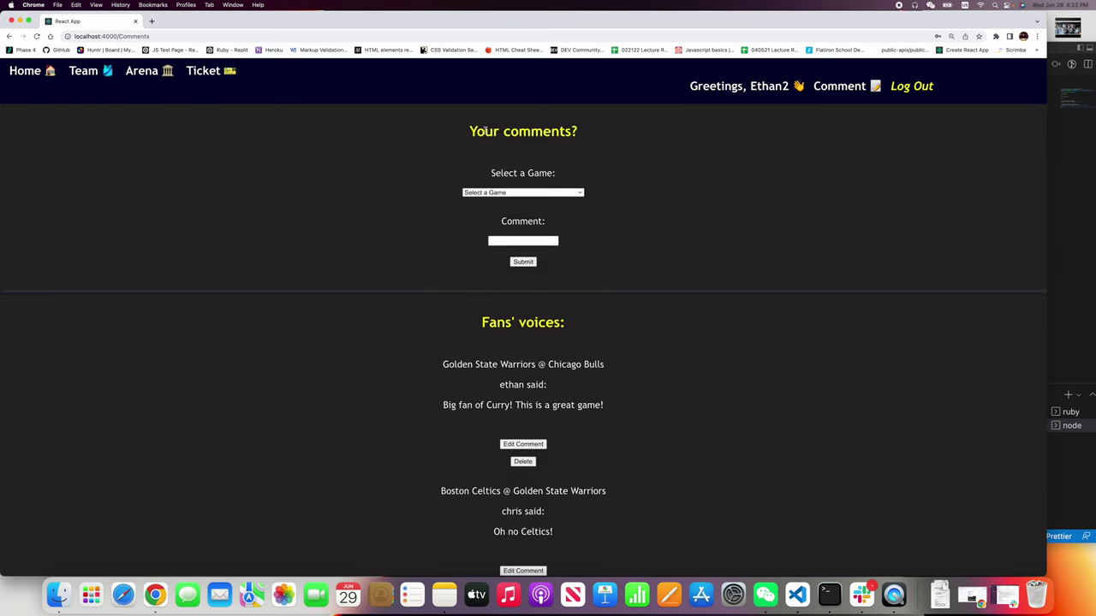
triple_click(695, 132)
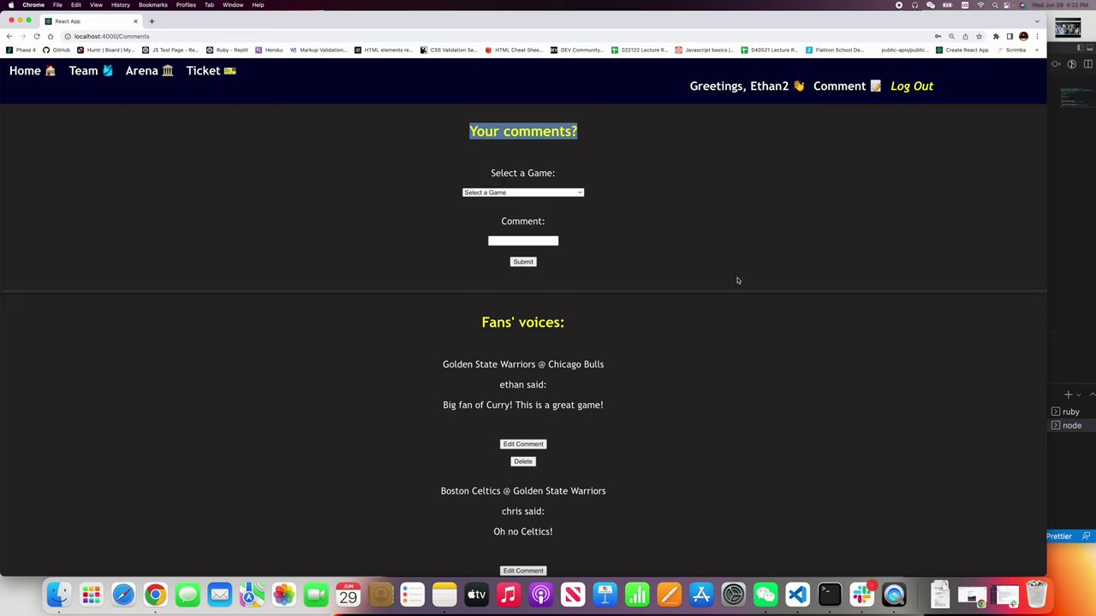
scroll(738, 280, "down", 1)
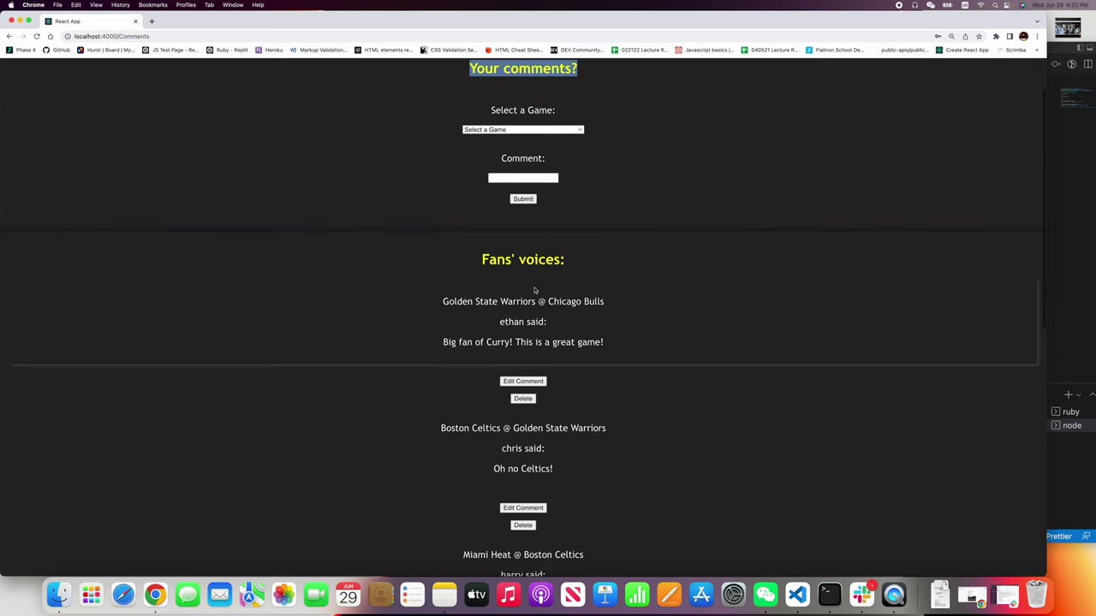
scroll(731, 316, "down", 1)
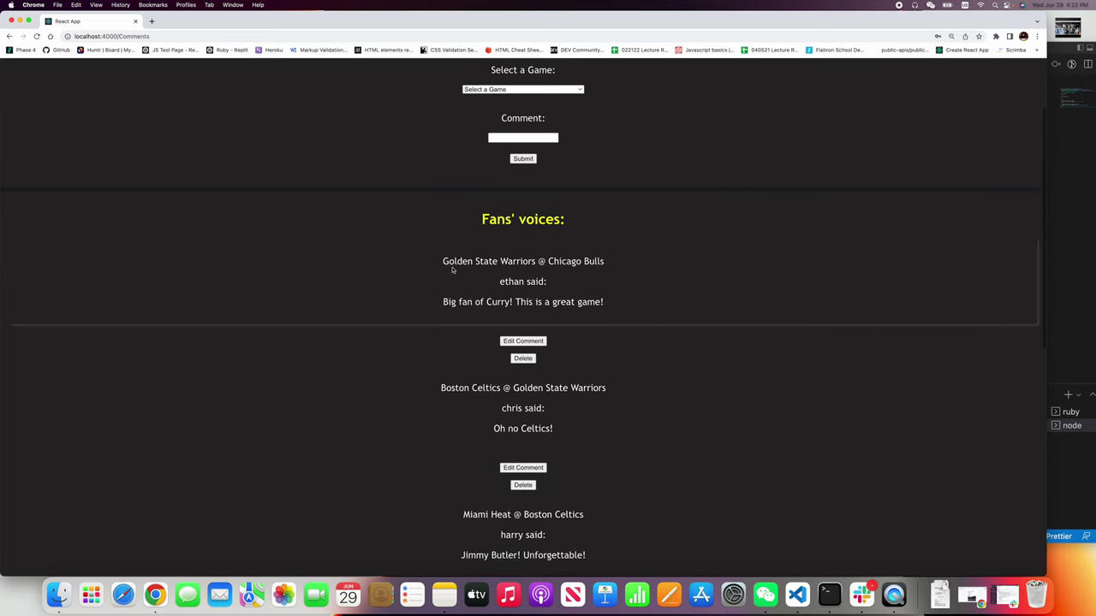
left_click_drag(443, 261, 622, 276)
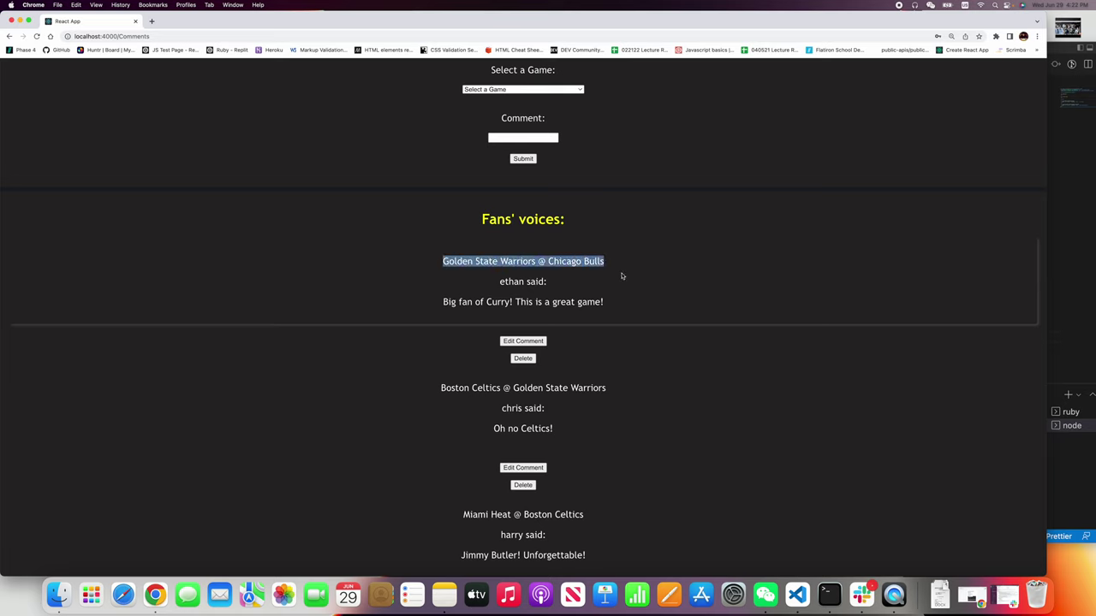
left_click(549, 292)
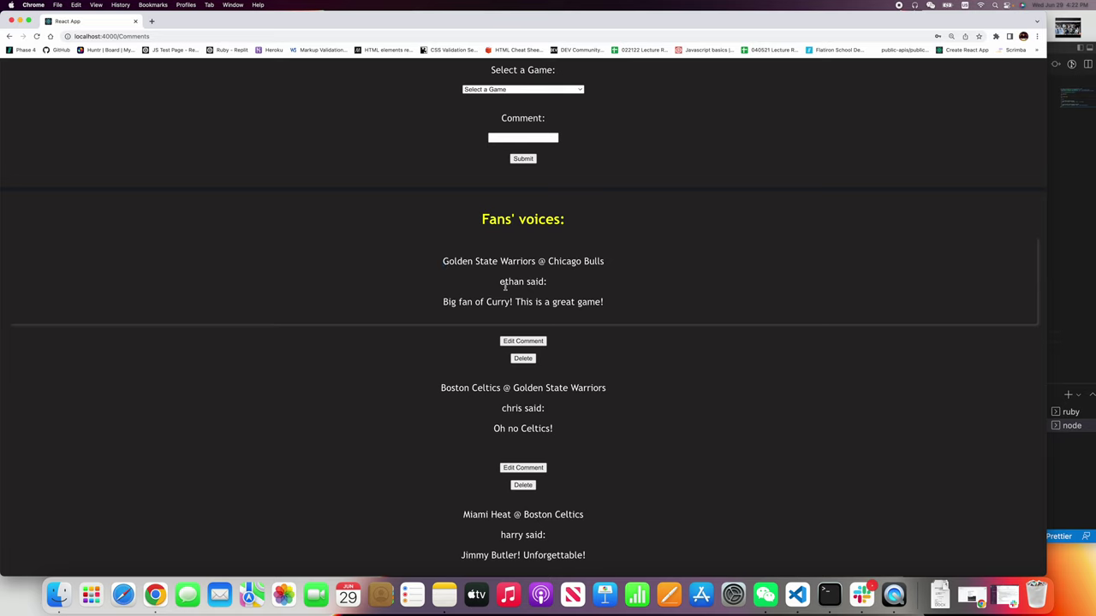
left_click_drag(498, 286, 579, 282)
left_click_drag(436, 304, 581, 314)
left_click(609, 314)
scroll(671, 316, "down", 1)
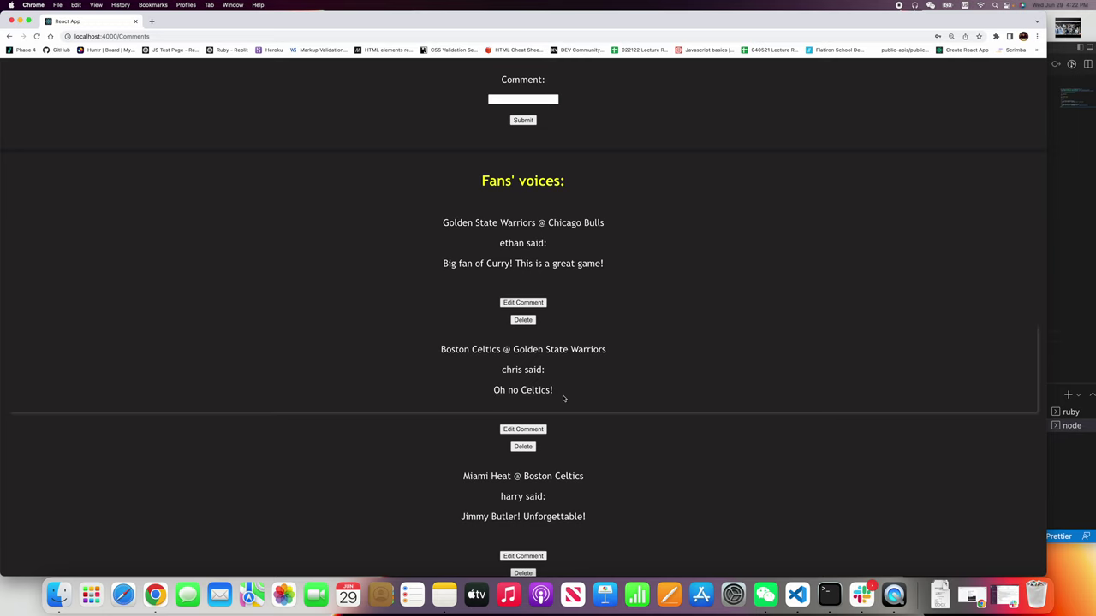
scroll(604, 398, "down", 3)
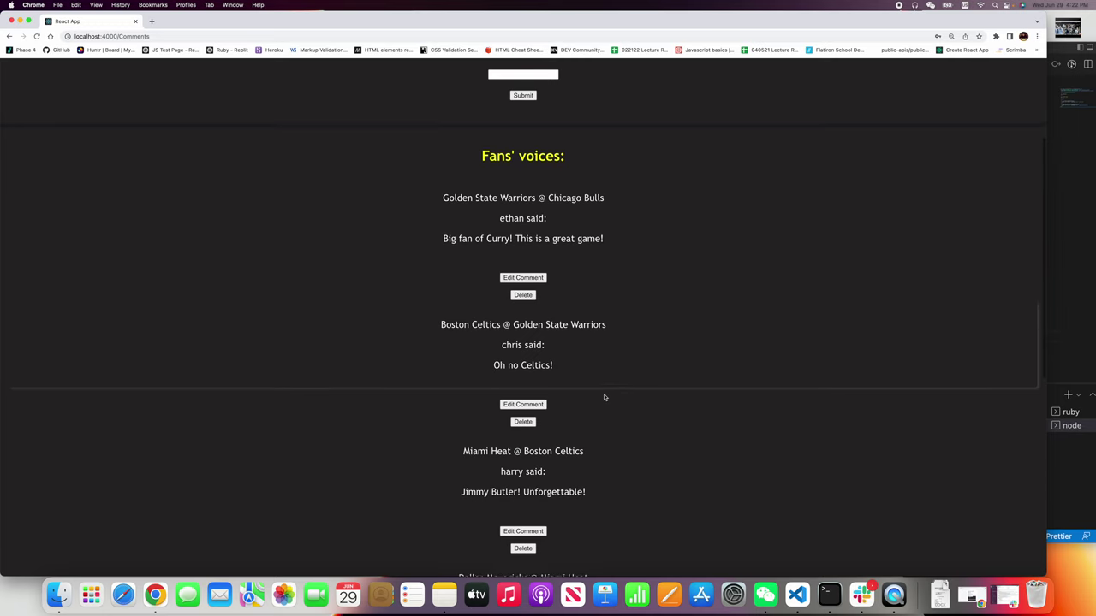
scroll(515, 371, "down", 3)
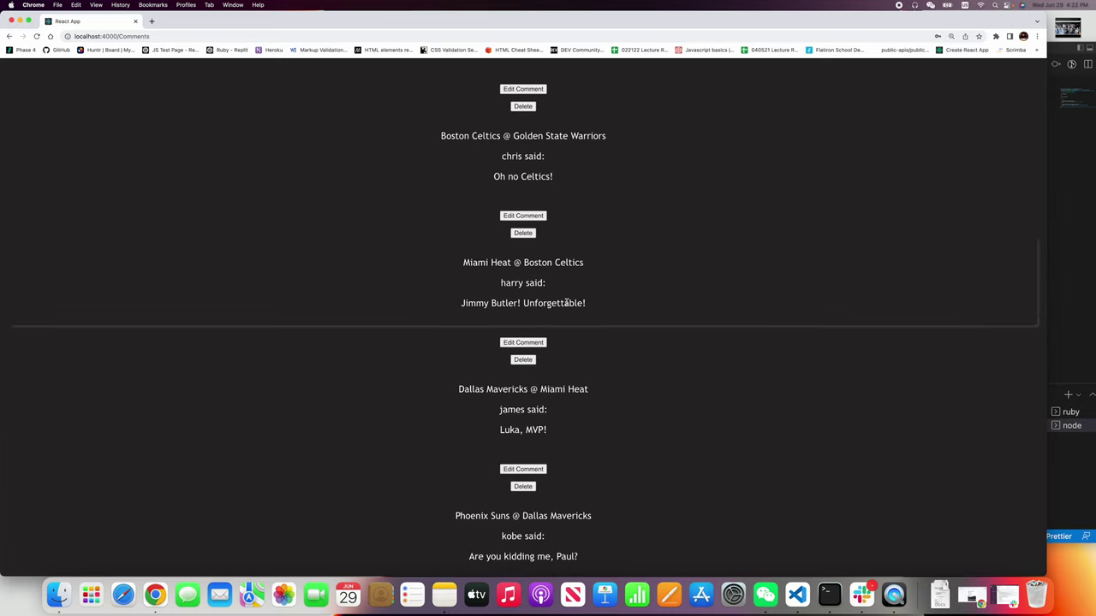
scroll(600, 372, "down", 2)
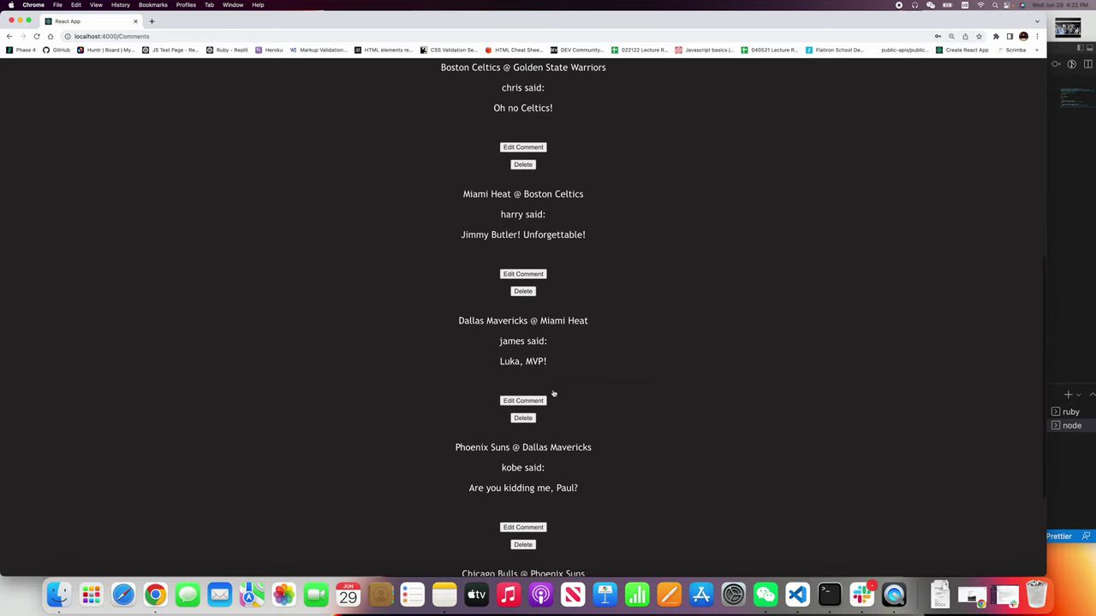
scroll(553, 368, "down", 1)
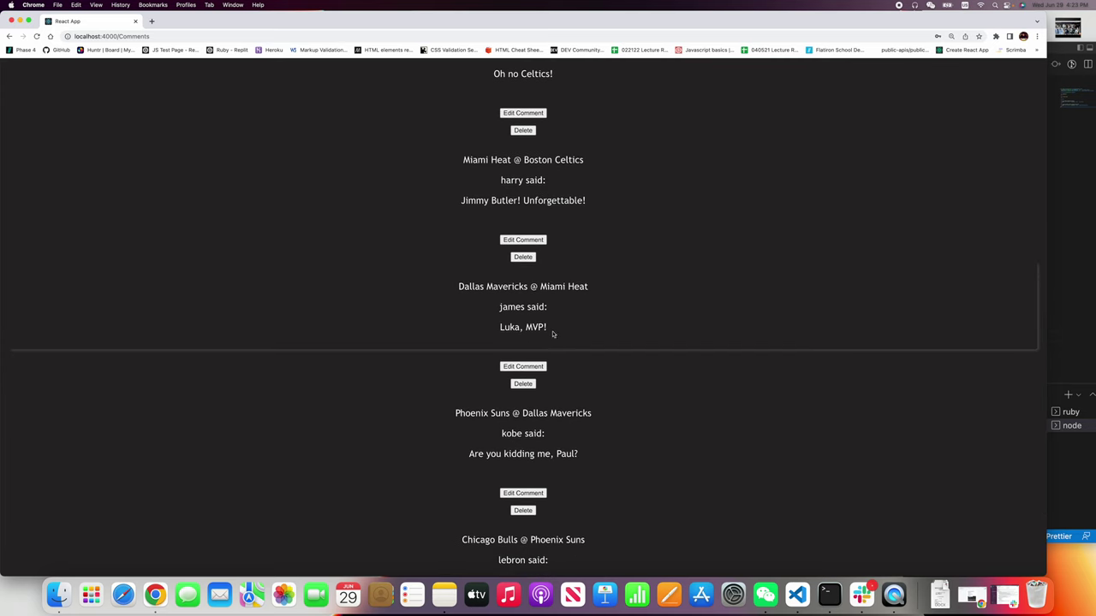
scroll(620, 377, "down", 2)
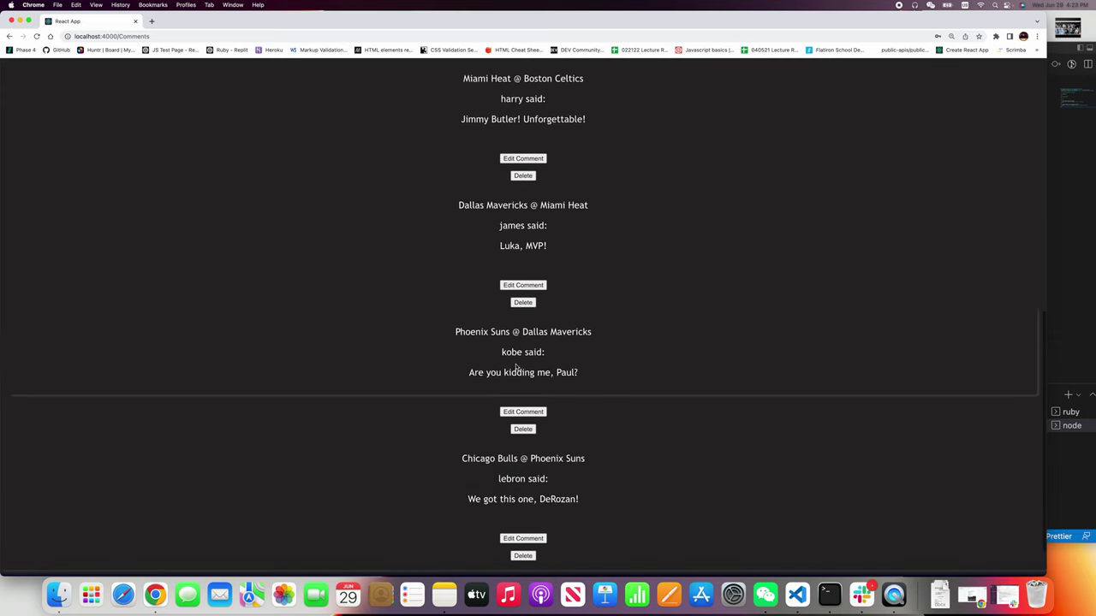
scroll(586, 387, "down", 1)
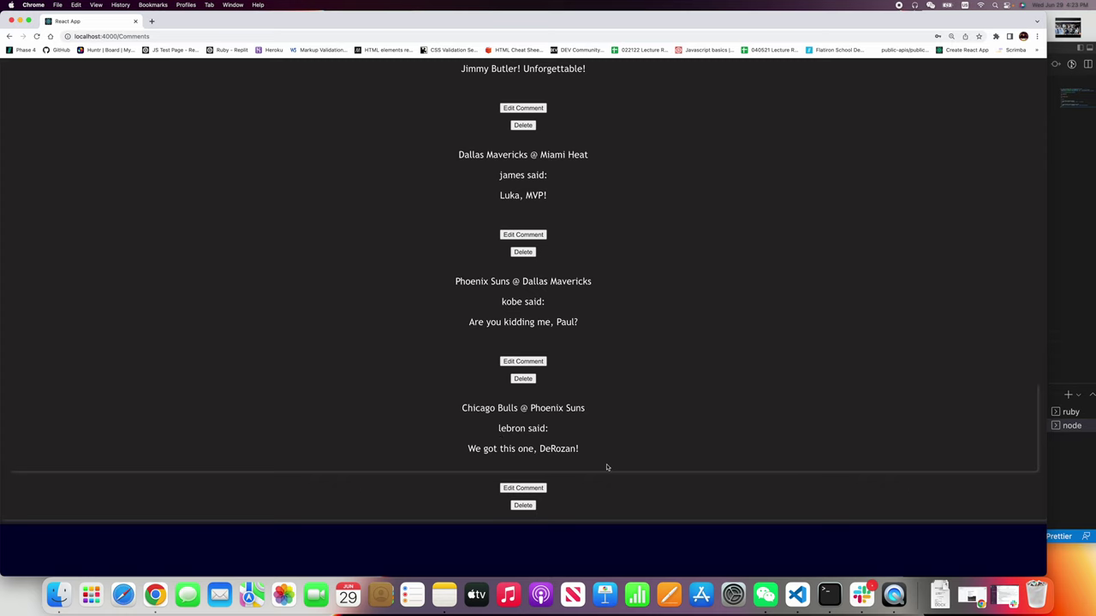
scroll(627, 452, "up", 15)
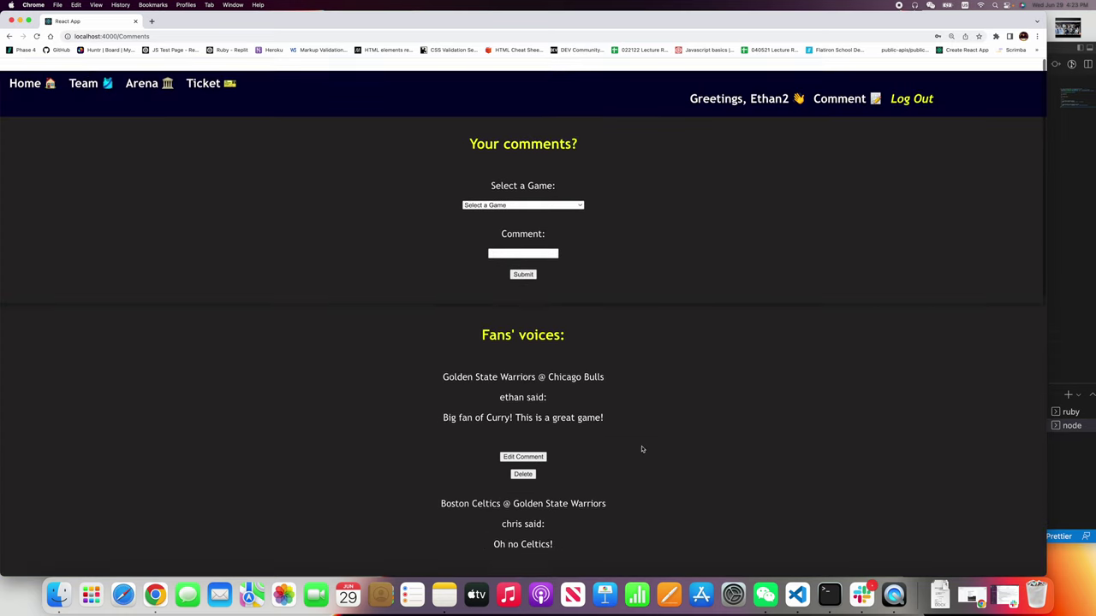
Post the comment 'Great game!!! Love it!!' on Boston Celtics @ Golden State Warriors.
left_click(526, 193)
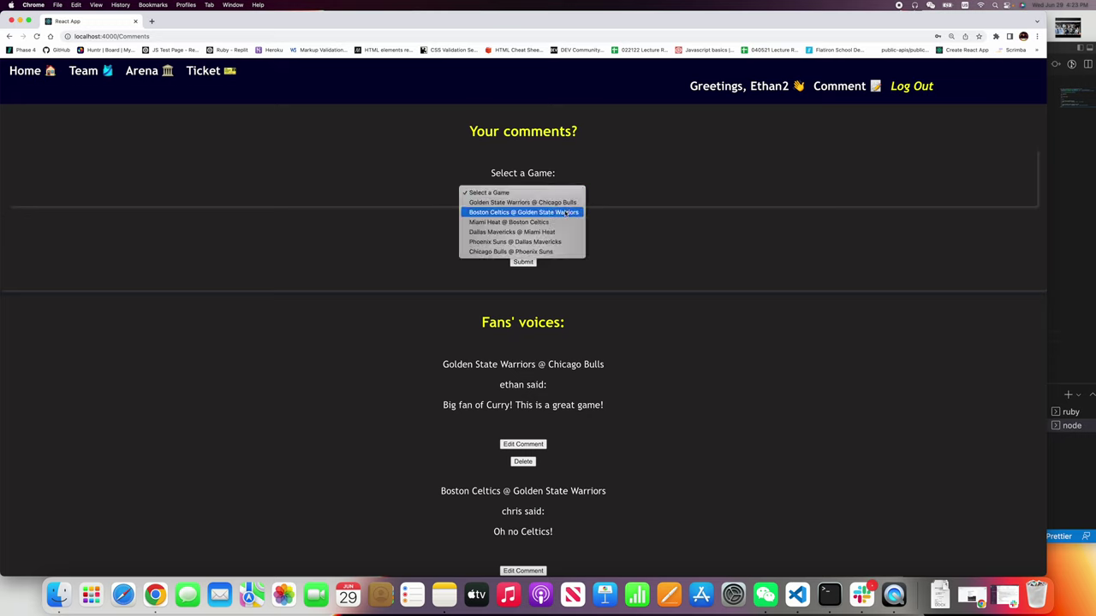
left_click(567, 213)
left_click(516, 242)
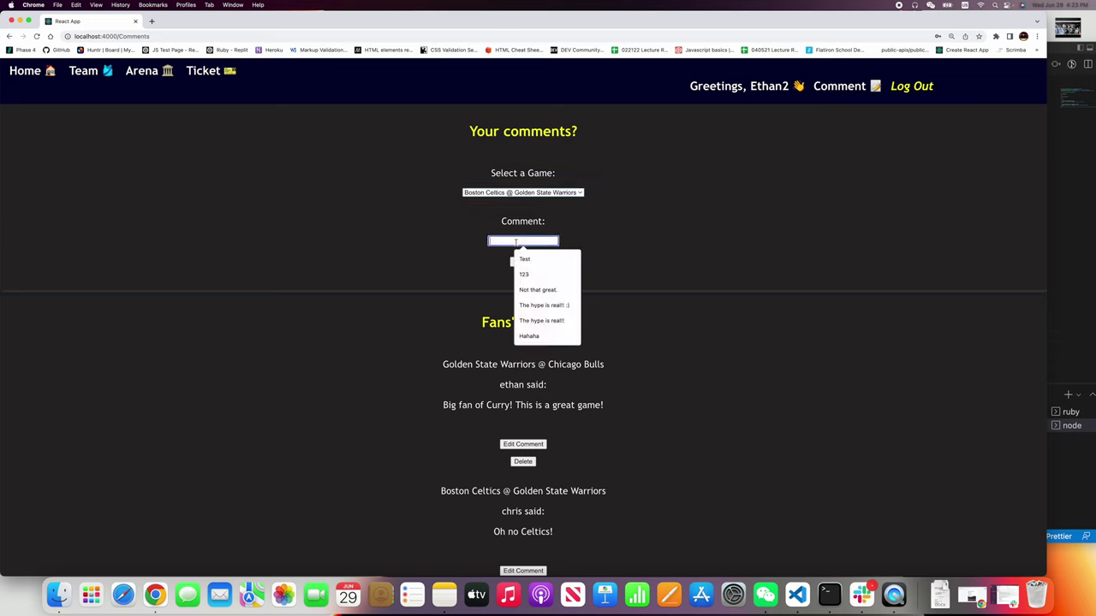
type("Great")
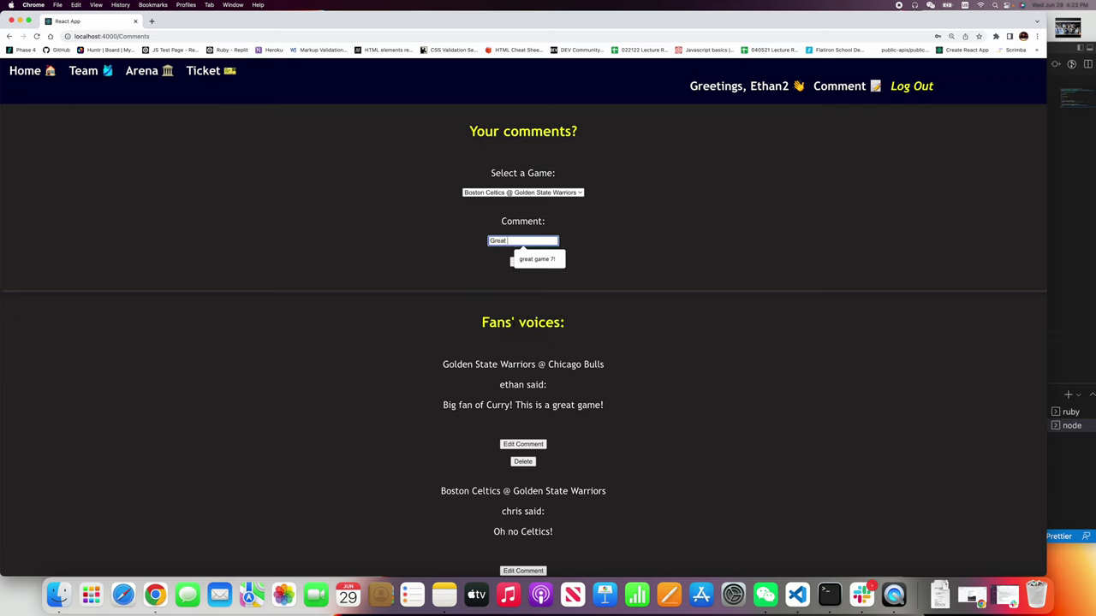
type(" game!!! Love it!!")
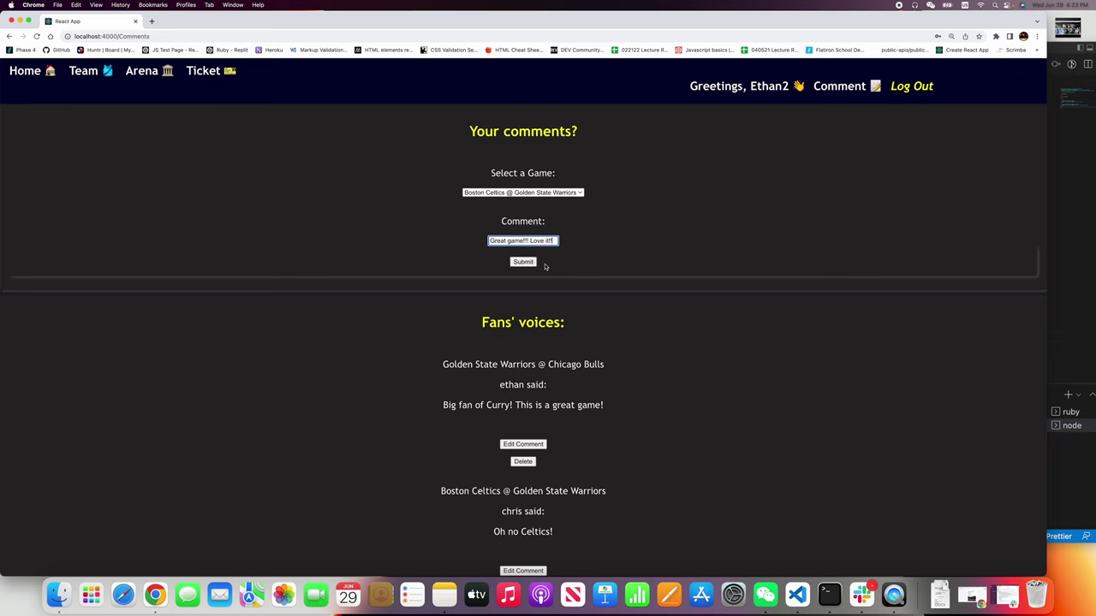
left_click(527, 263)
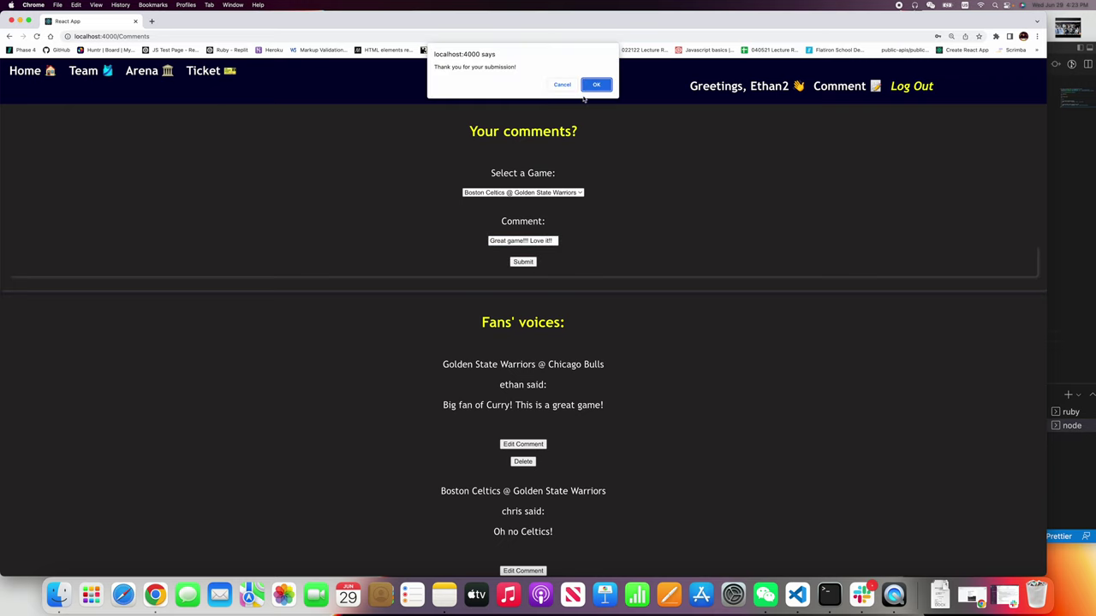
left_click(597, 84)
Find the new comment at the end of Fans' voices and open its edit form.
scroll(734, 518, "down", 10)
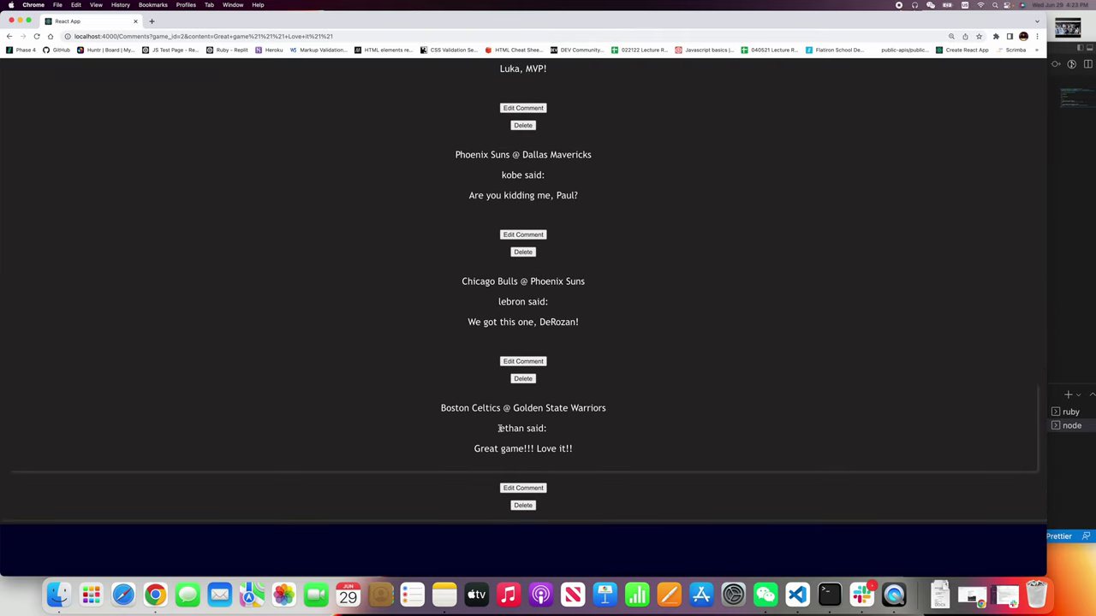
left_click_drag(499, 429, 561, 431)
left_click(544, 488)
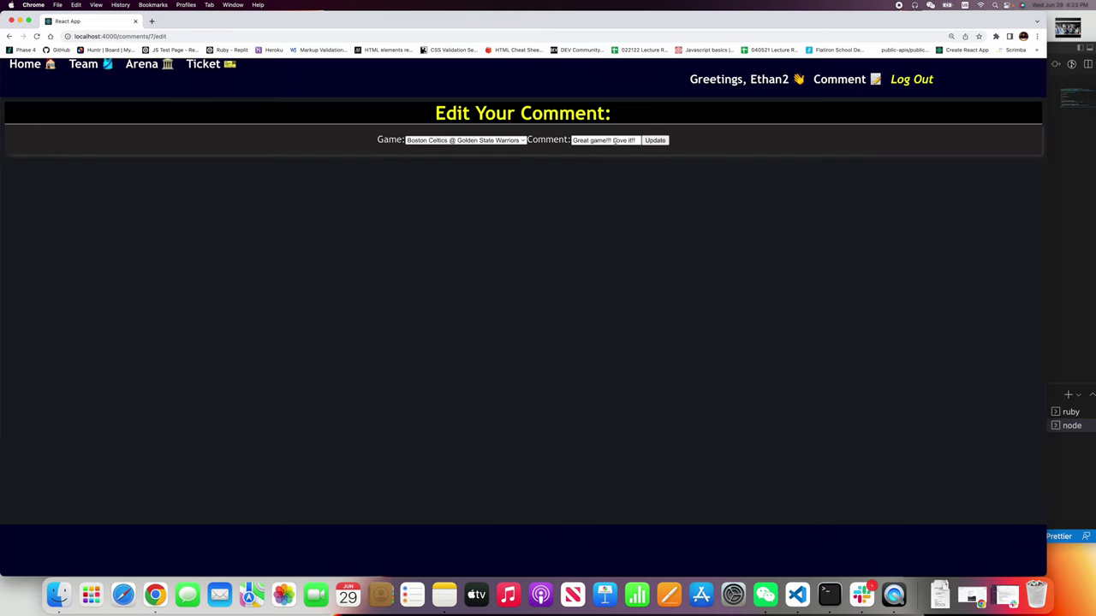
Replace 'Love it!!' with 'Will come back!!' in the Celtics @ Warriors comment and save the update.
left_click_drag(613, 140, 639, 141)
key("BackSpace")
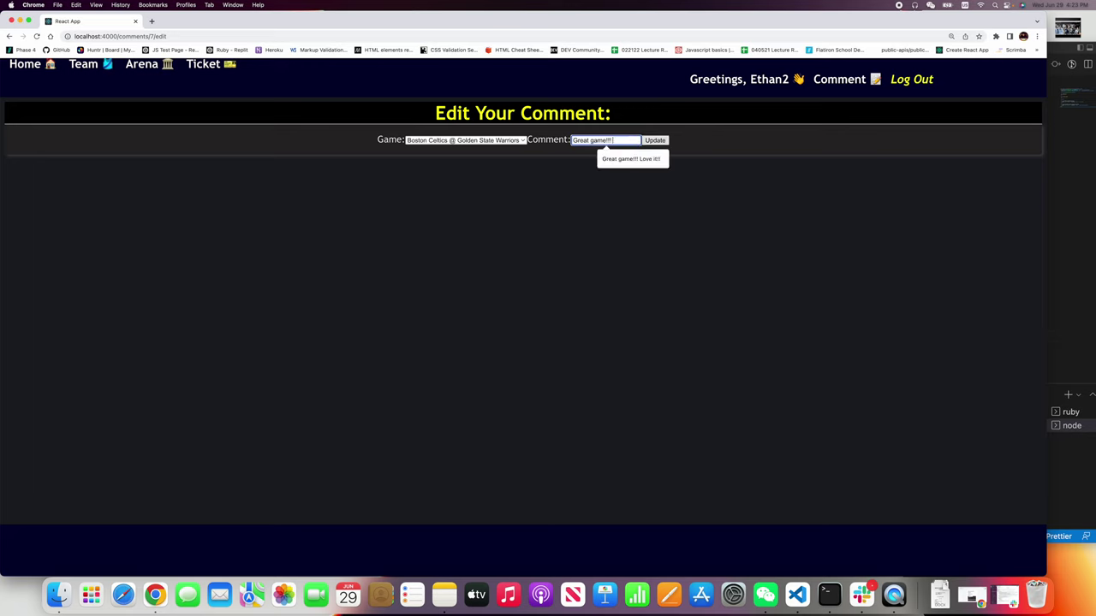
type("Wi")
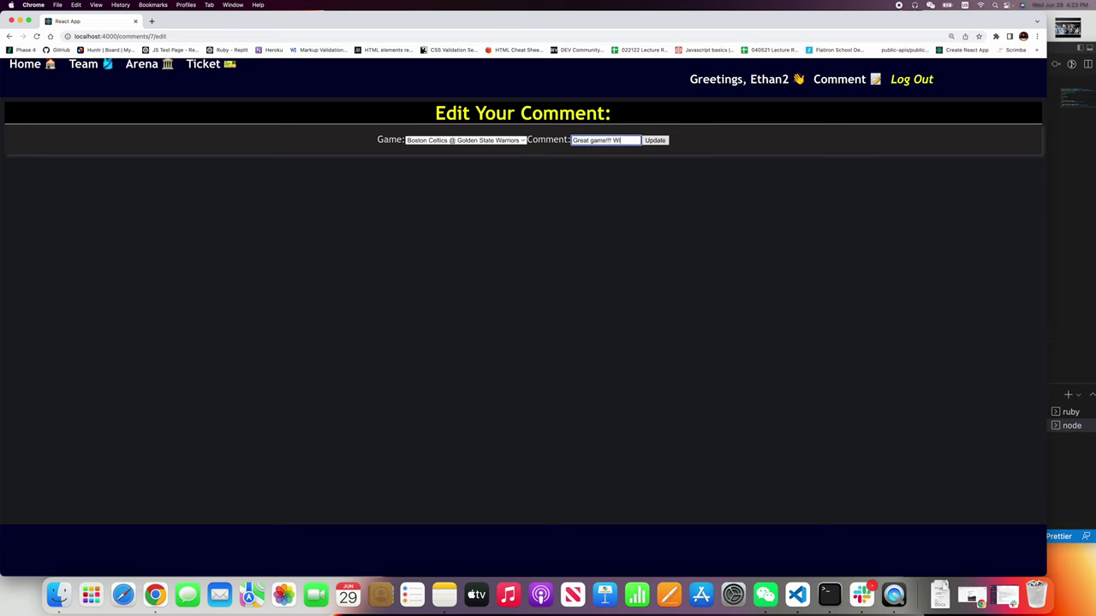
type("ll come back!!")
left_click(658, 143)
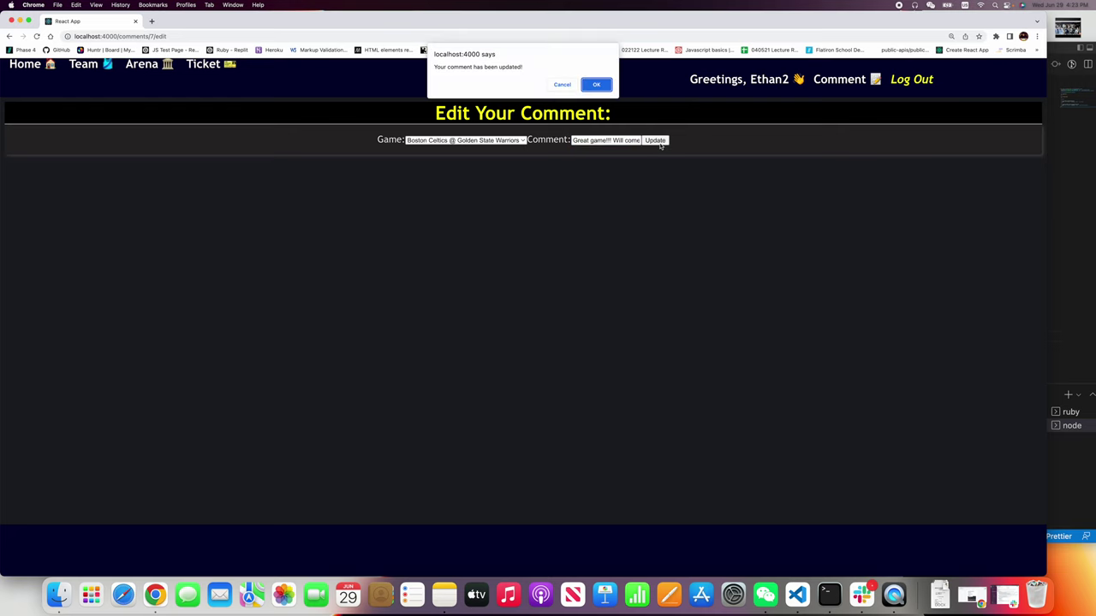
left_click(595, 89)
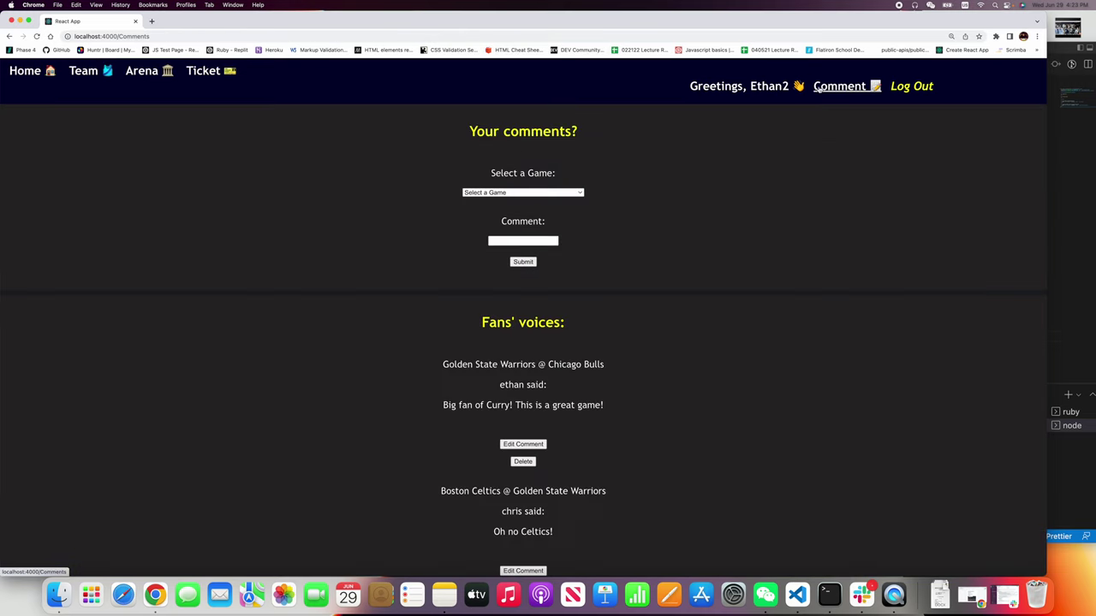
scroll(686, 321, "down", 15)
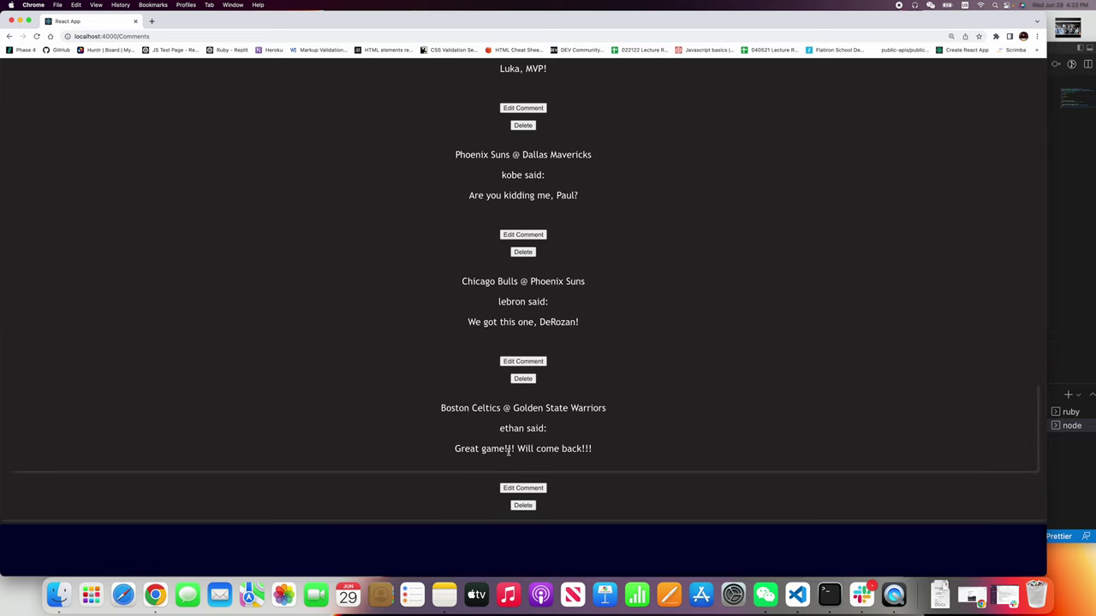
left_click_drag(453, 451, 607, 453)
left_click(649, 453)
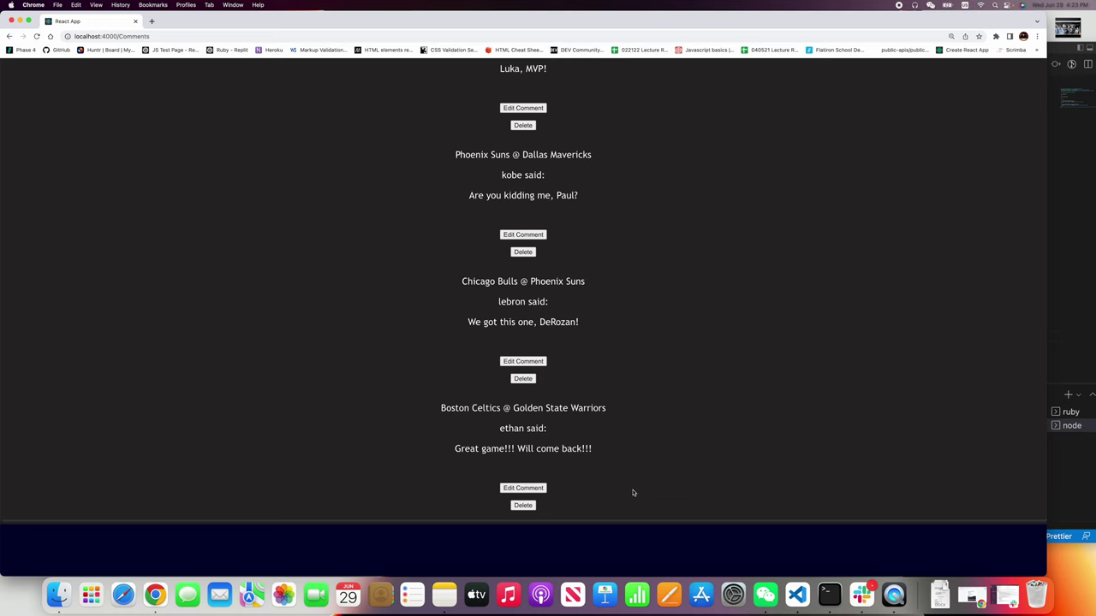
Delete the 'Great game!!! Will come back!!!' comment, then go to Ethan2's profile page.
left_click(528, 506)
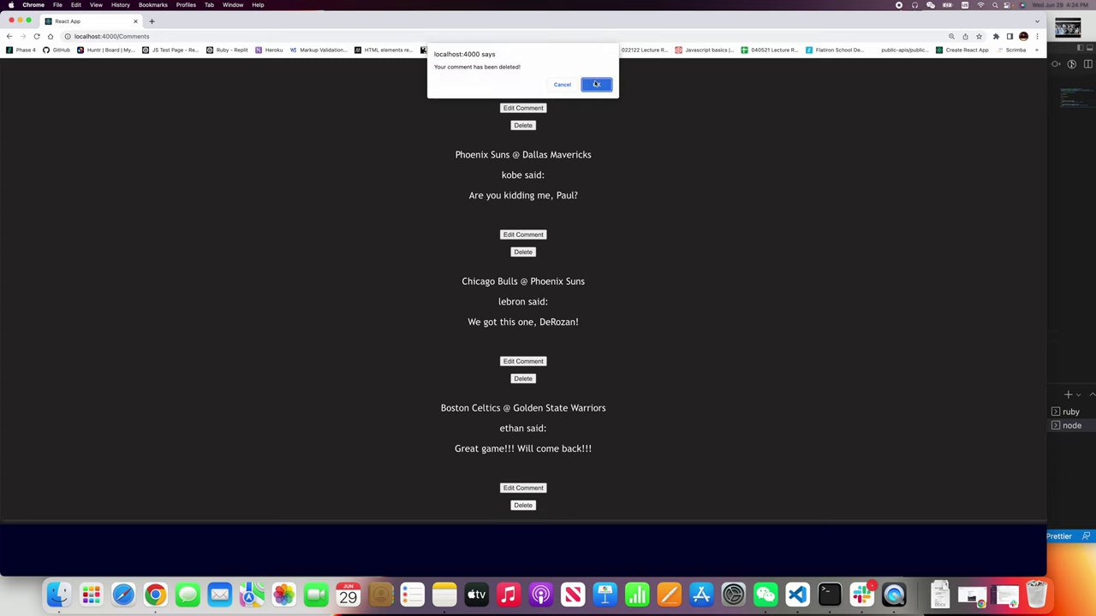
left_click(597, 85)
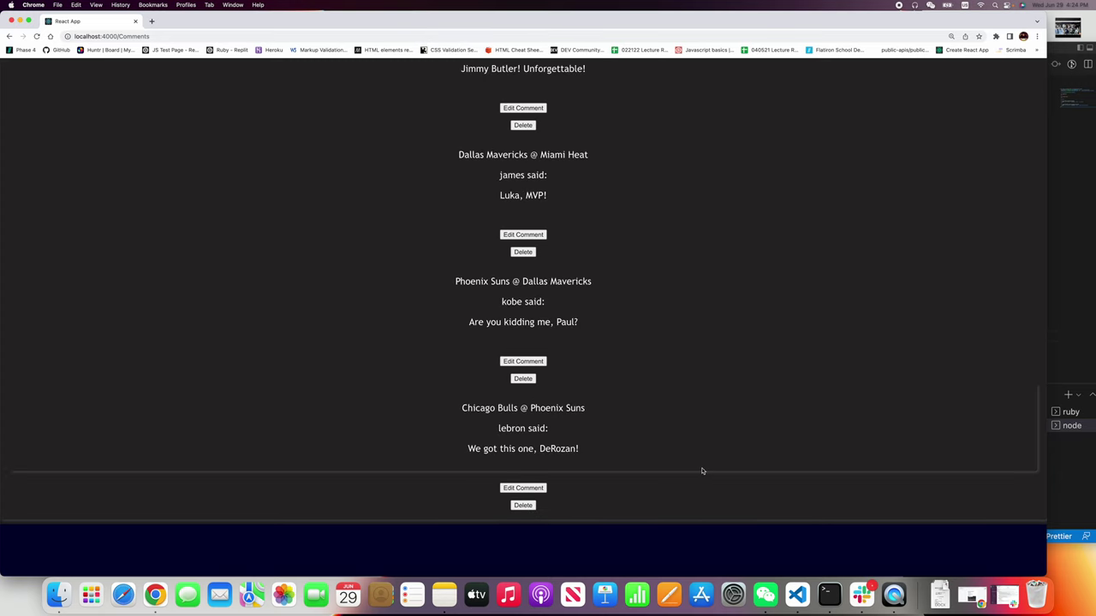
scroll(702, 471, "up", 15)
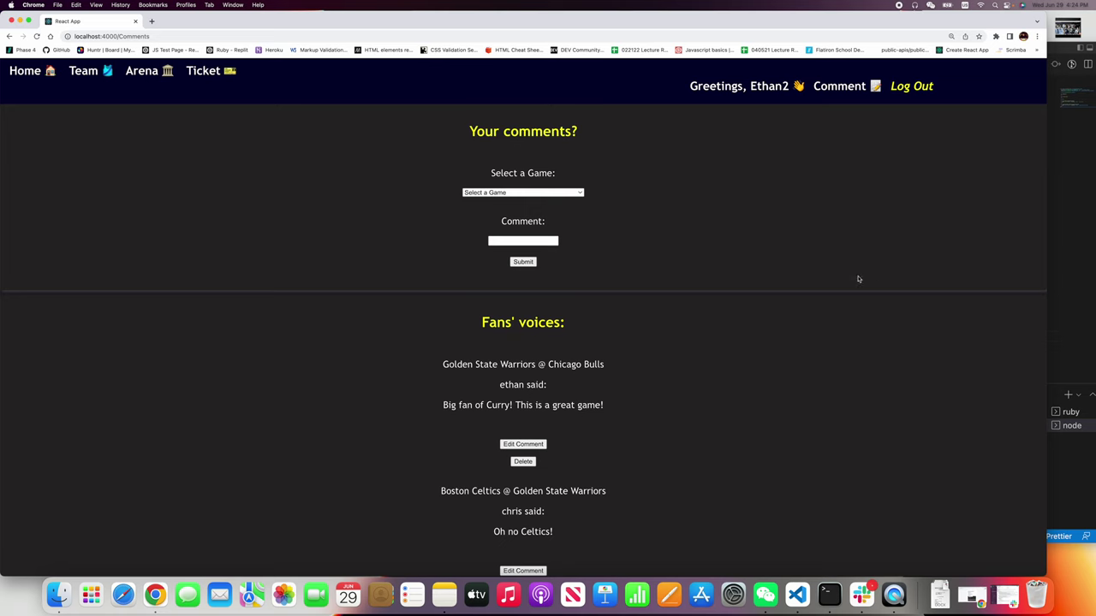
left_click(721, 89)
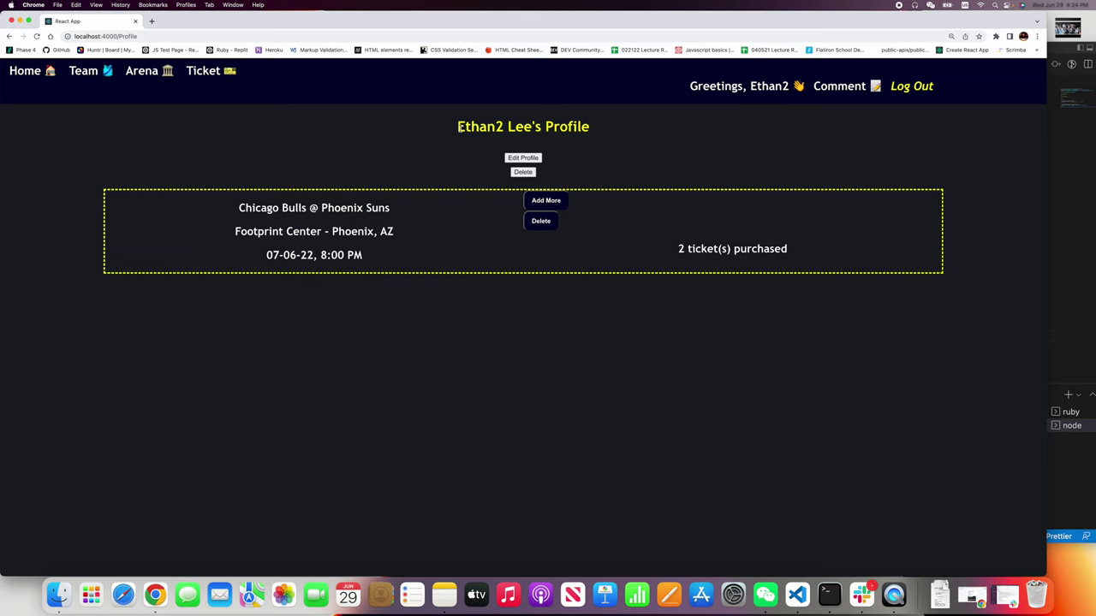
Delete the Ethan2 profile and confirm the deletion.
left_click_drag(457, 126, 616, 144)
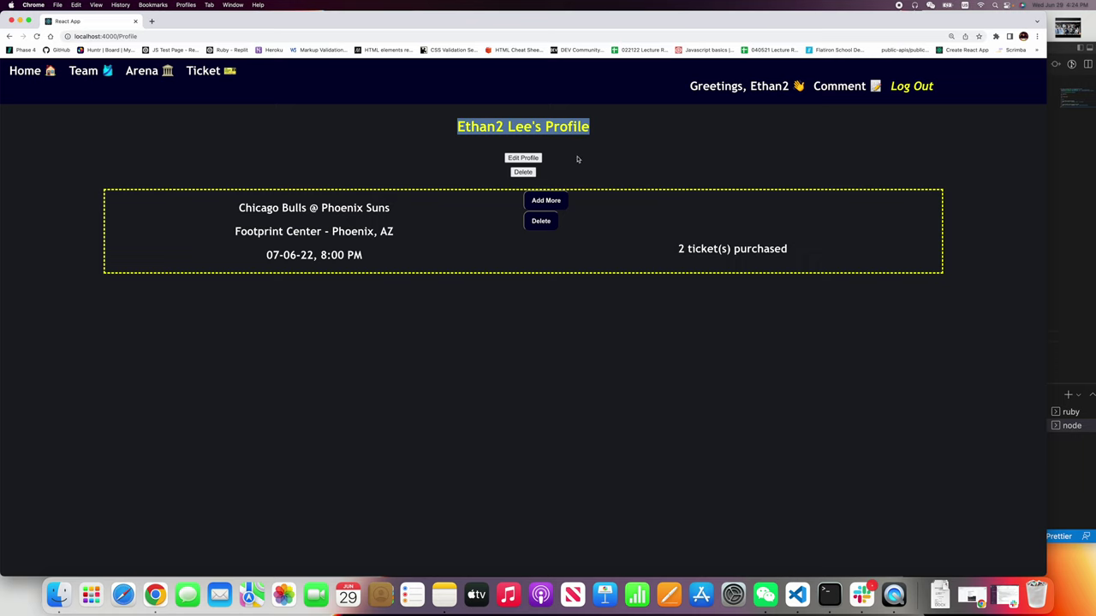
left_click(530, 173)
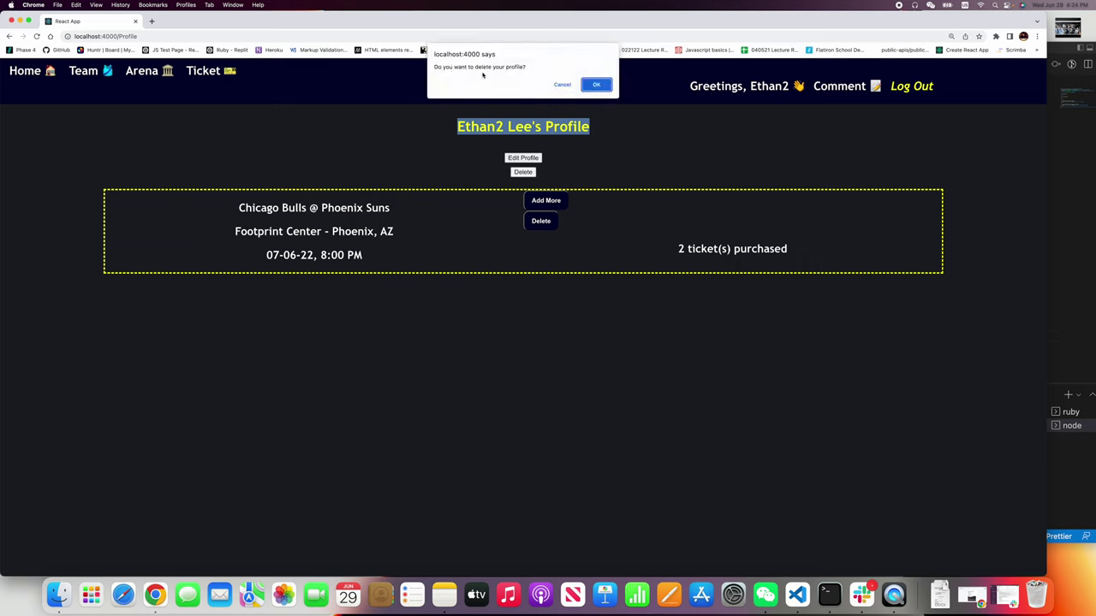
left_click(607, 87)
Dismiss the 'Your profile has been deleted!' alert to show the logged-out home page.
left_click(597, 84)
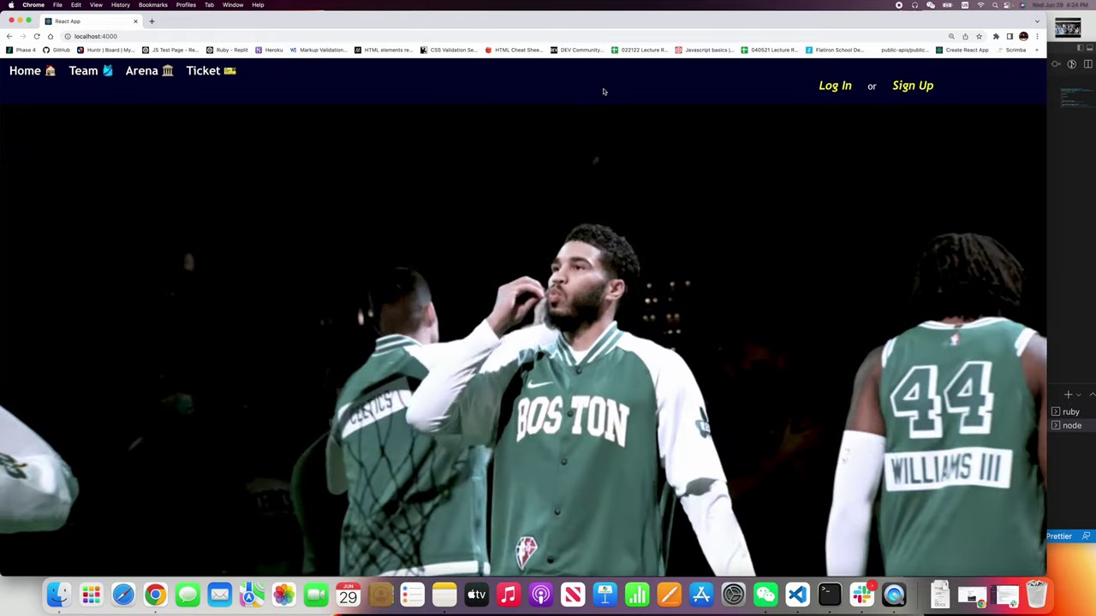